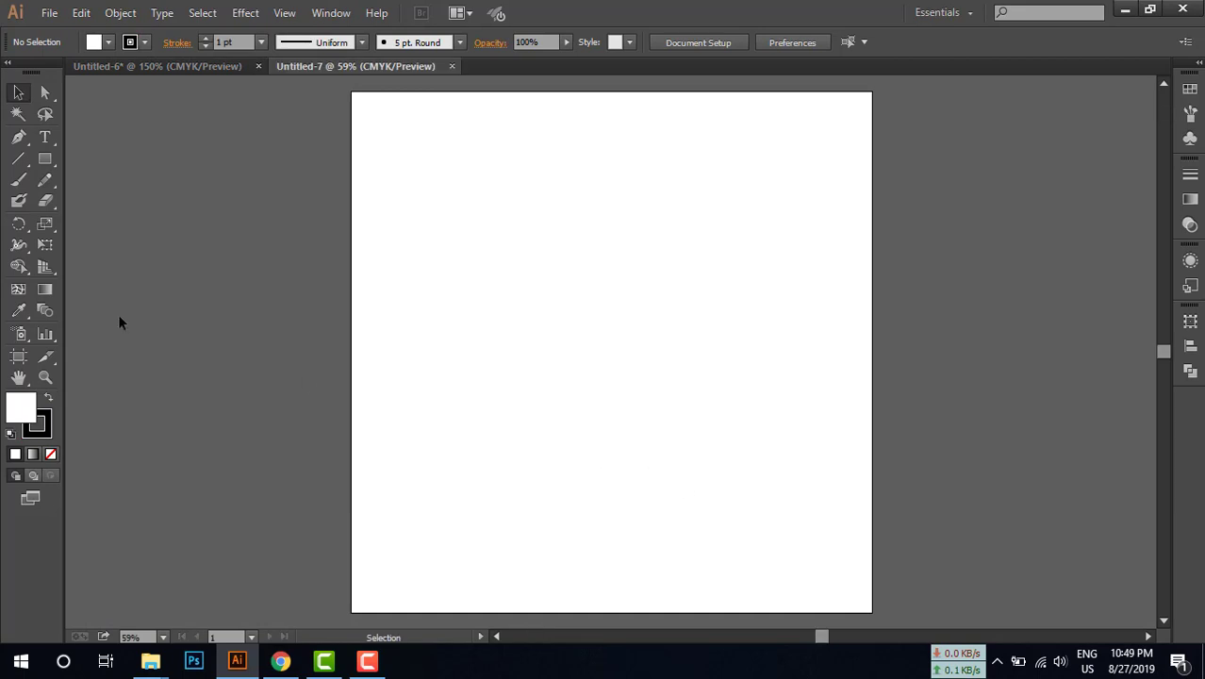
Draw a square about 190 px wide near the middle of the artboard
{"action": "key", "text": "ctrl+1"}
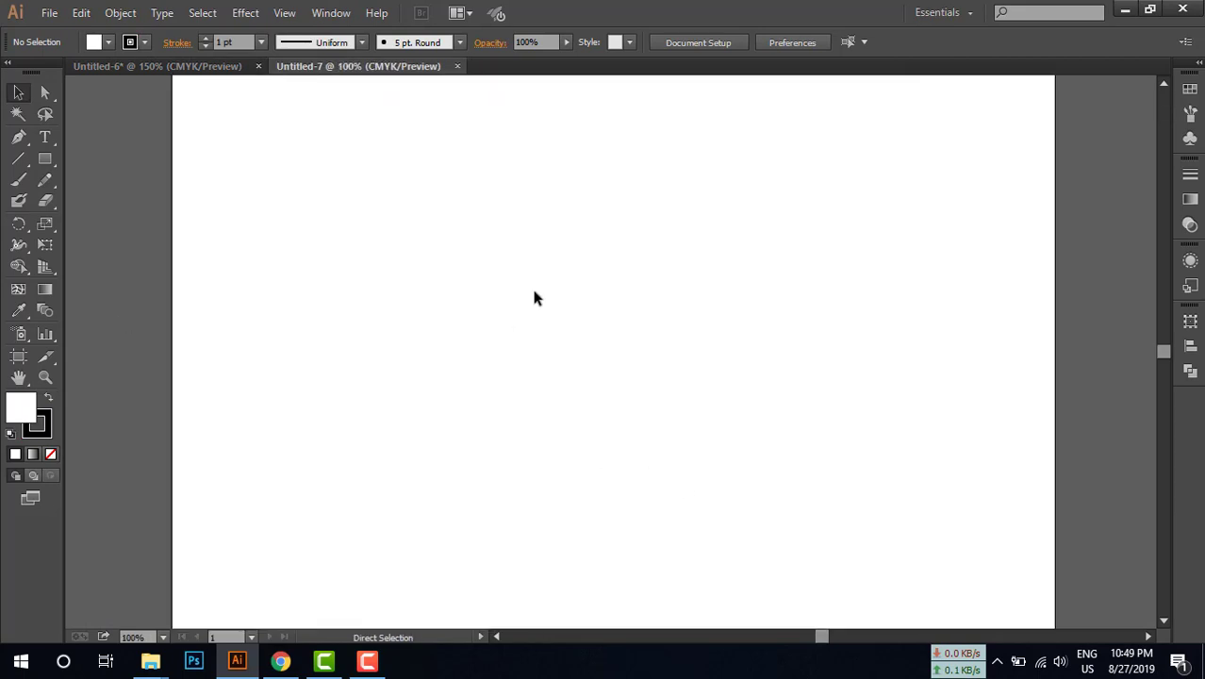
{"action": "key", "text": "ctrl+plus"}
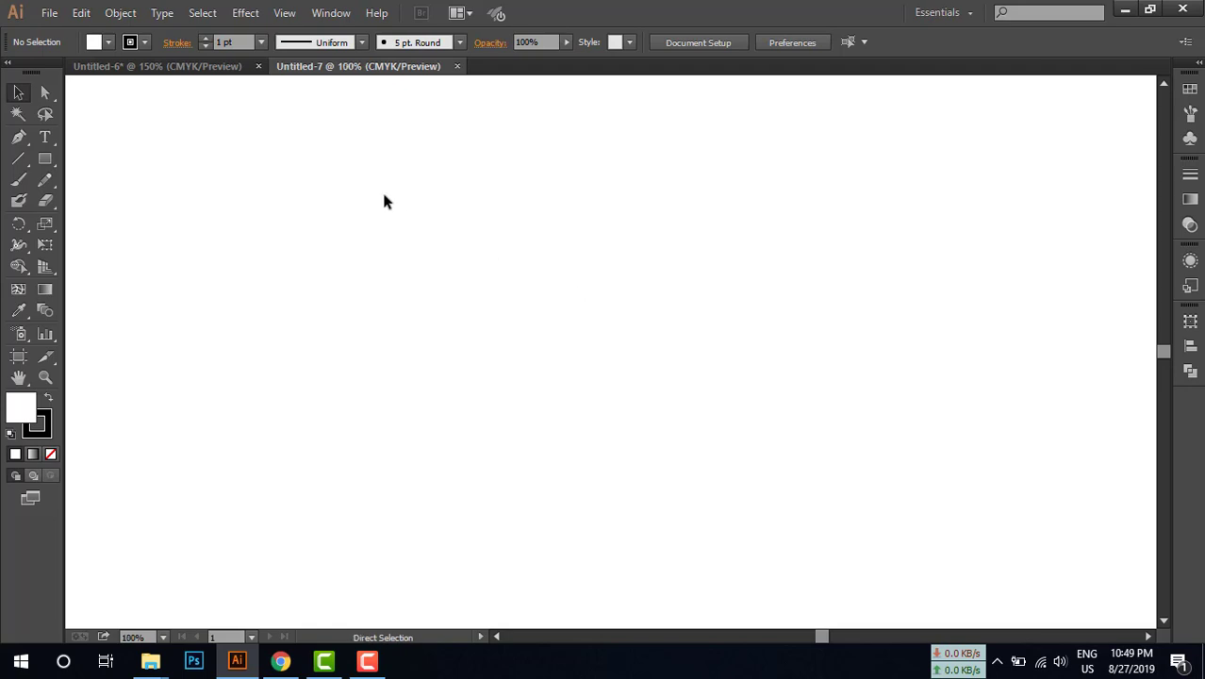
{"action": "key", "text": "ctrl+1"}
{"action": "key", "text": "m"}
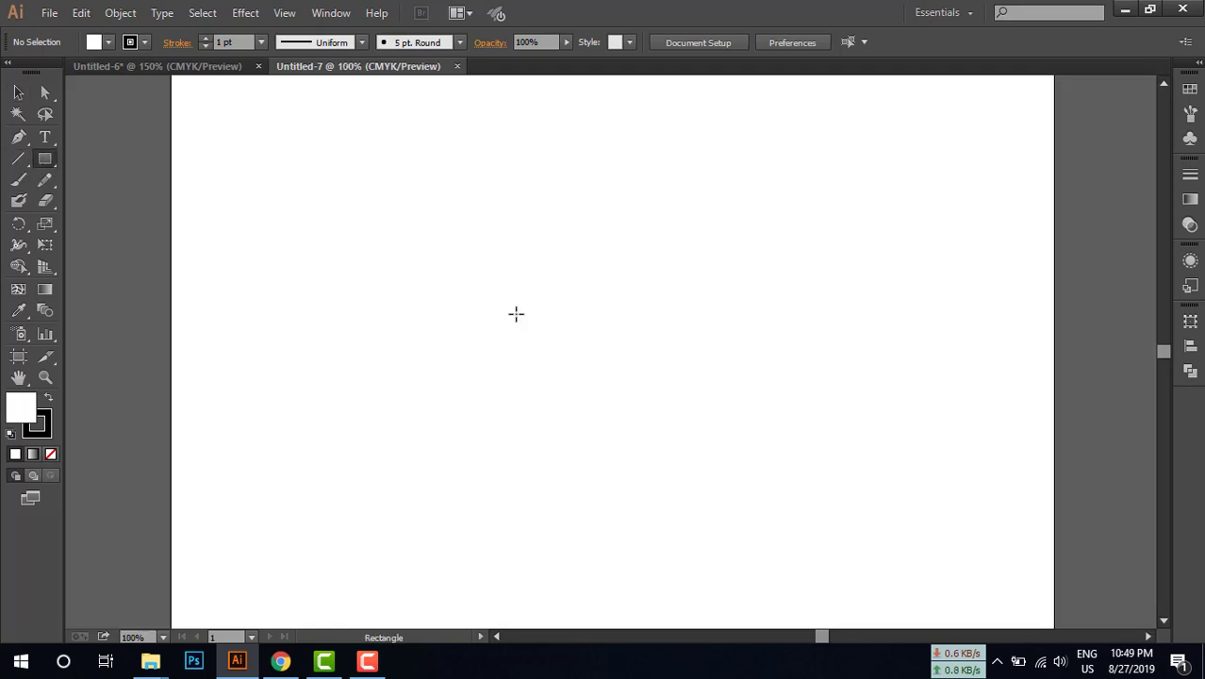
{"action": "left_click_drag", "start_coordinate": [516, 314], "coordinate": [581, 397]}
Set the square's stroke weight to 20 pt and deselect it
{"action": "left_click_drag", "start_coordinate": [241, 42], "coordinate": [193, 41]}
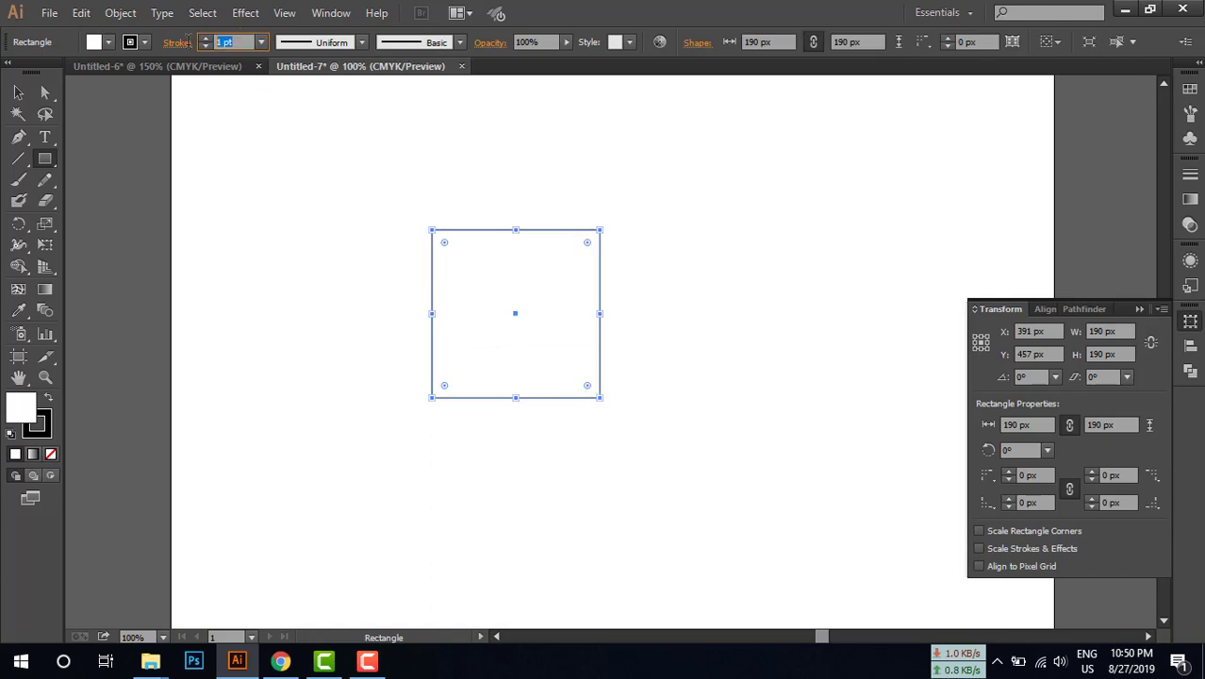
{"action": "scroll", "coordinate": [218, 42], "scroll_direction": "up", "scroll_amount": 11}
{"action": "scroll", "coordinate": [229, 43], "scroll_direction": "up", "scroll_amount": 8}
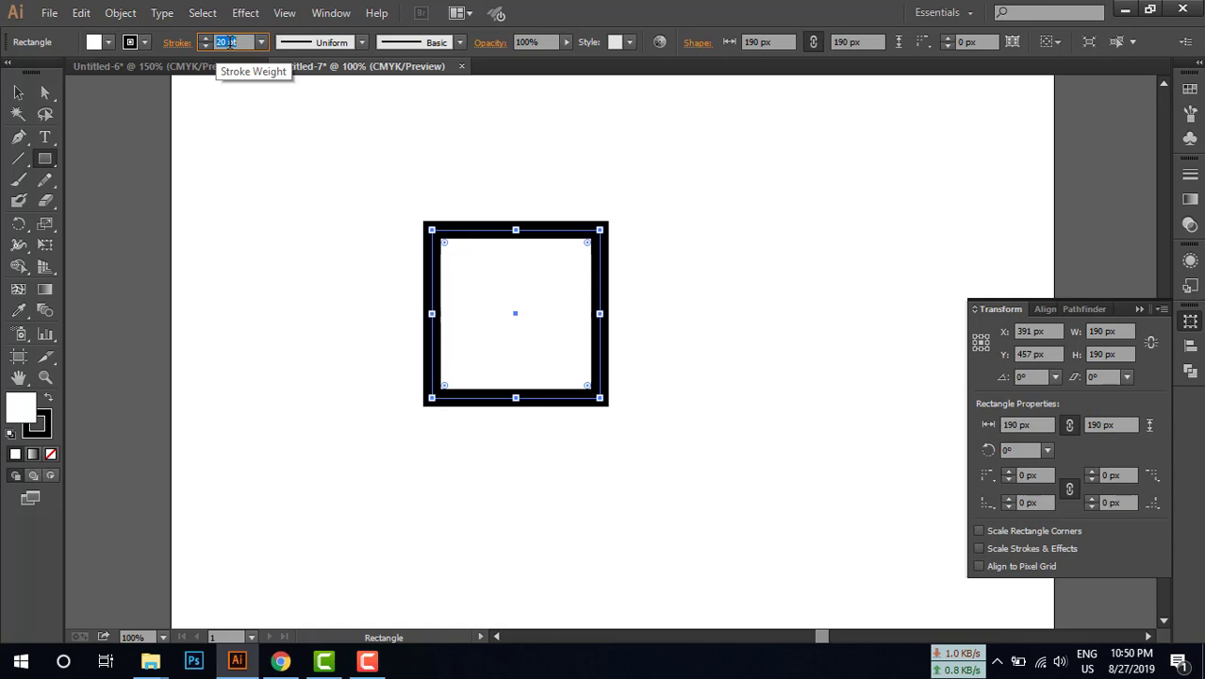
{"action": "left_click", "coordinate": [19, 93]}
{"action": "left_click", "coordinate": [250, 164]}
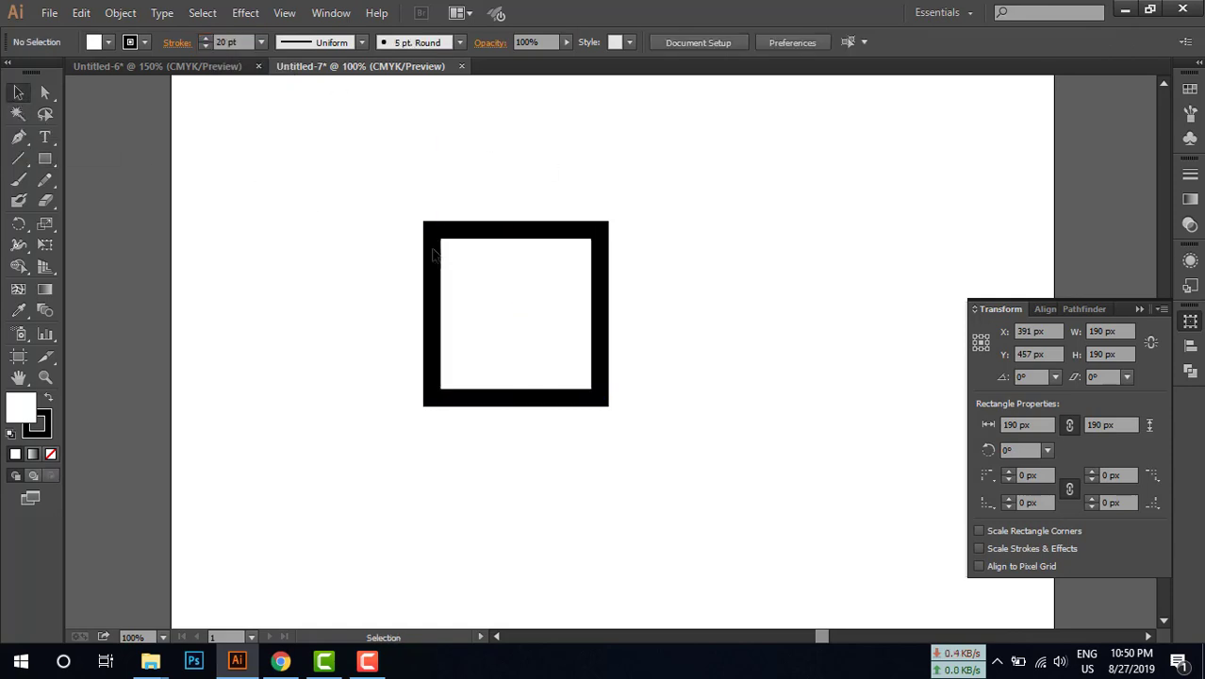
Shift the square slightly down and to the right, and draw a horizontal line about 307 px long across its upper half
{"action": "mouse_move", "coordinate": [435, 279]}
{"action": "left_mouse_down"}
{"action": "mouse_move", "coordinate": [446, 288]}
{"action": "mouse_move", "coordinate": [396, 291]}
{"action": "mouse_move", "coordinate": [597, 291]}
{"action": "mouse_move", "coordinate": [669, 313]}
{"action": "left_mouse_up"}
{"action": "left_click", "coordinate": [401, 268]}
{"action": "left_click", "coordinate": [18, 160]}
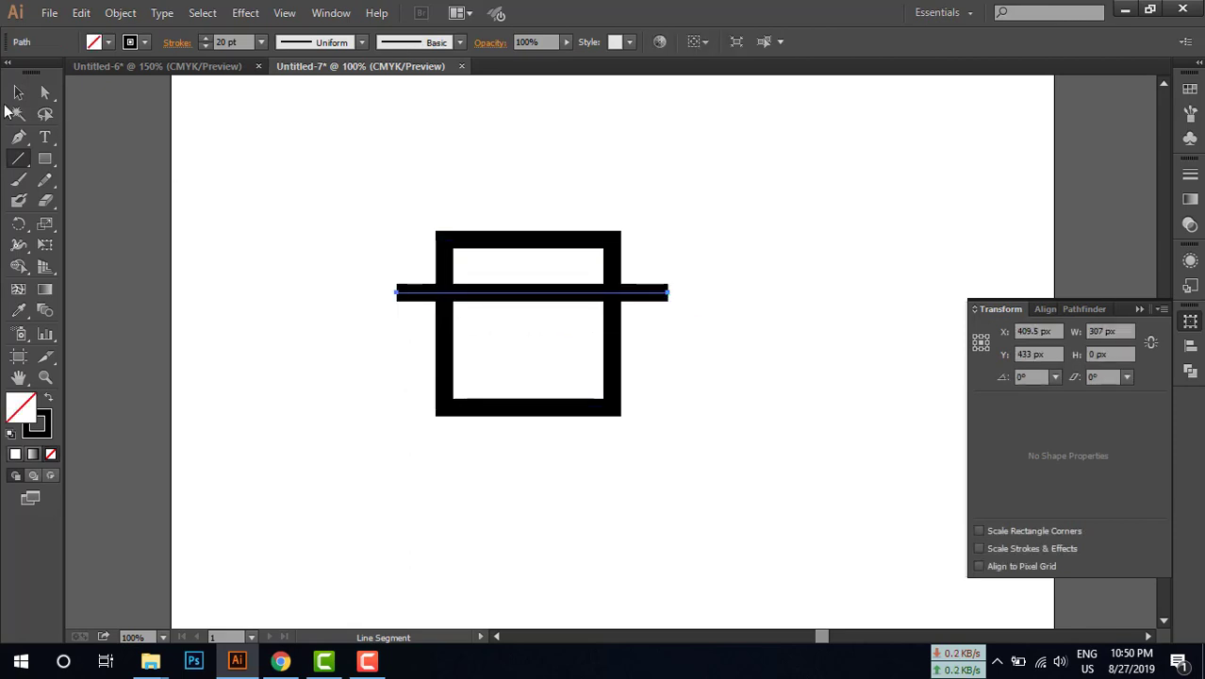
Duplicate the horizontal line just below the original and nudge the copy left until their ends line up
{"action": "key", "text": "v"}
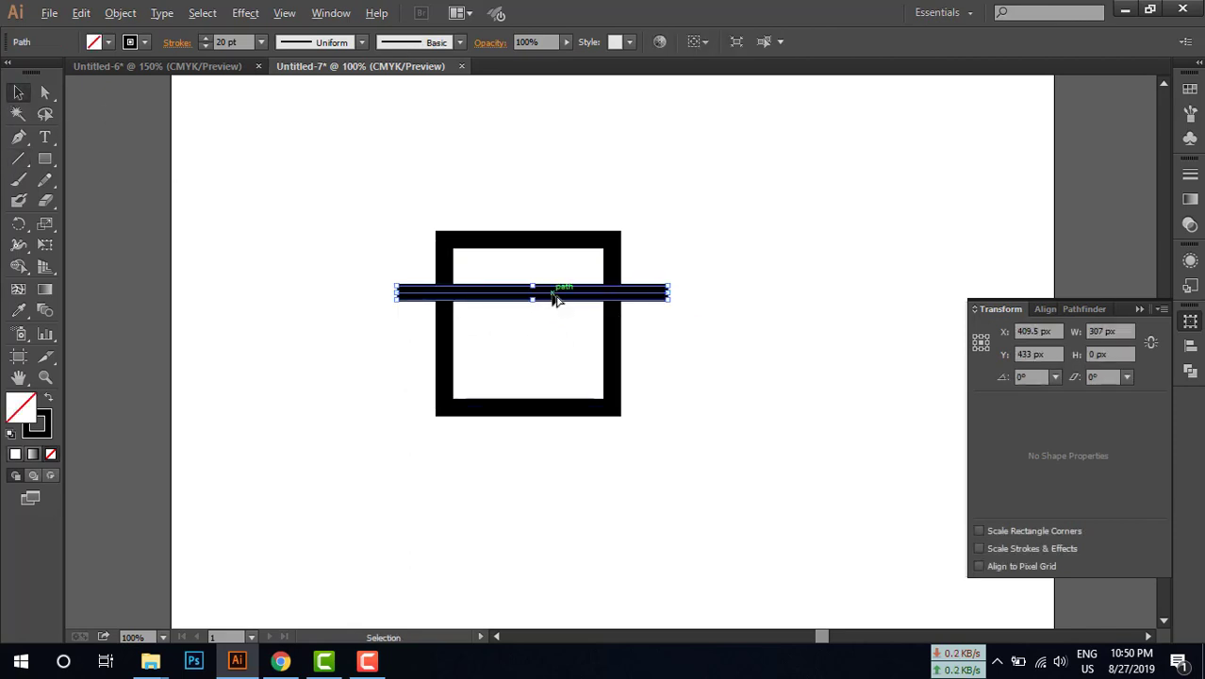
{"action": "left_click_drag", "start_coordinate": [555, 298], "coordinate": [563, 327]}
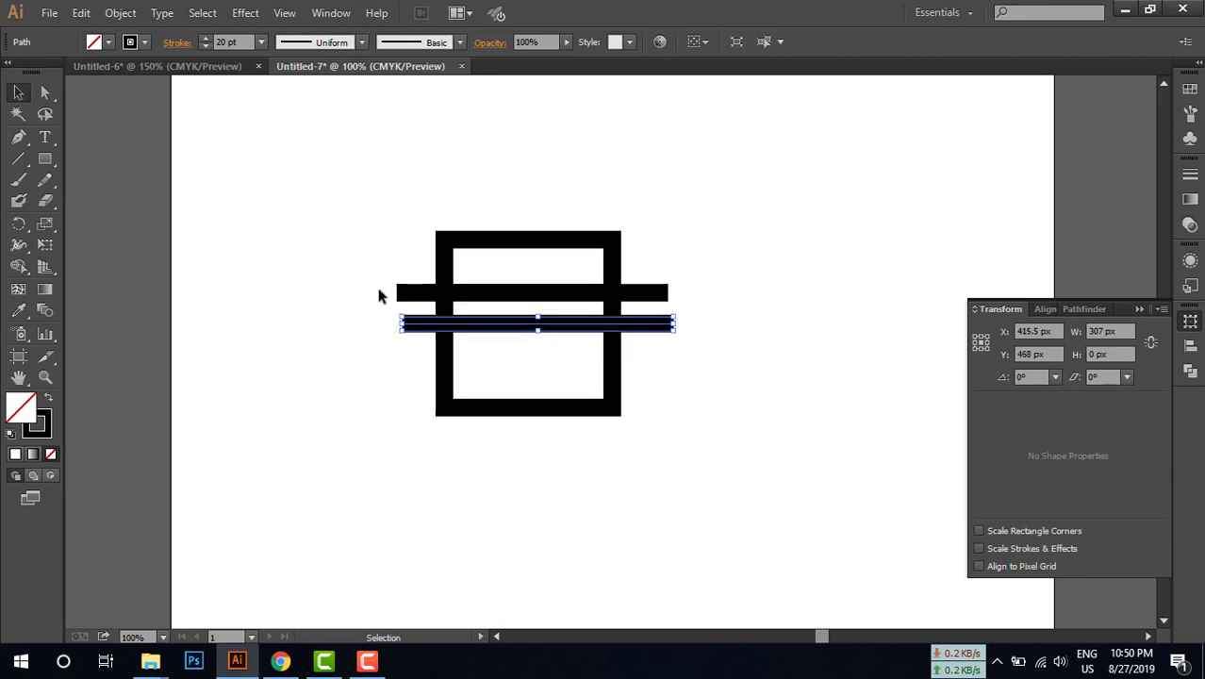
{"action": "key", "text": "Left"}
{"action": "key", "text": "Left"}
{"action": "key", "text": "Left"}
{"action": "key", "text": "Left"}
Group the two horizontal lines and move the group down to the middle of the square
{"action": "left_click", "coordinate": [375, 274]}
{"action": "left_click_drag", "start_coordinate": [416, 349], "coordinate": [418, 350]}
{"action": "right_click", "coordinate": [422, 318]}
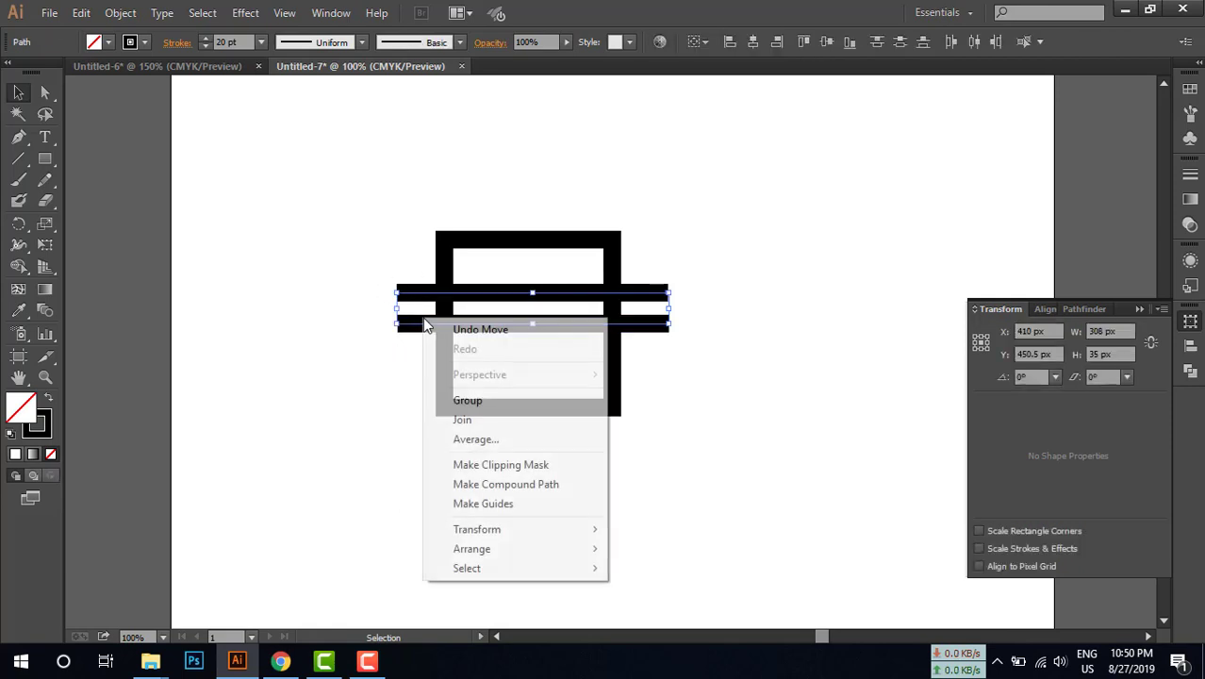
{"action": "left_click", "coordinate": [481, 404]}
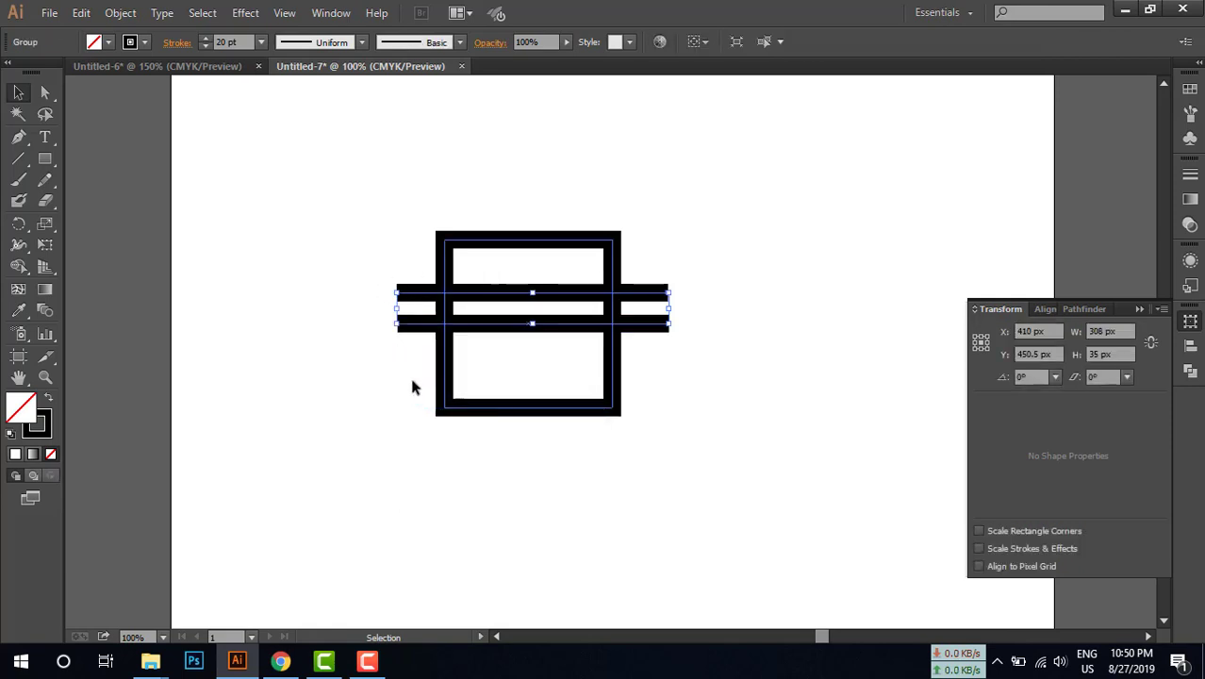
{"action": "left_click", "coordinate": [546, 358]}
{"action": "left_click_drag", "start_coordinate": [556, 332], "coordinate": [553, 342]}
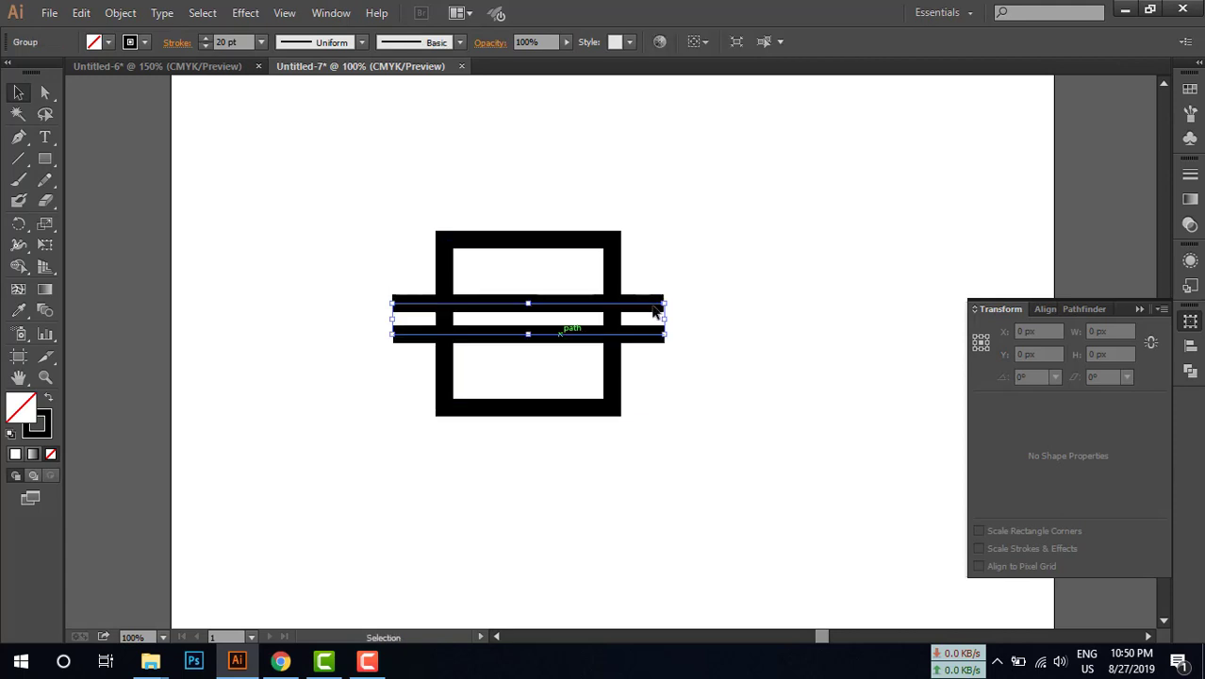
Create a copy of the grouped lines rotated by 90° to form a cross
{"action": "left_click", "coordinate": [669, 275]}
{"action": "left_click", "coordinate": [660, 307]}
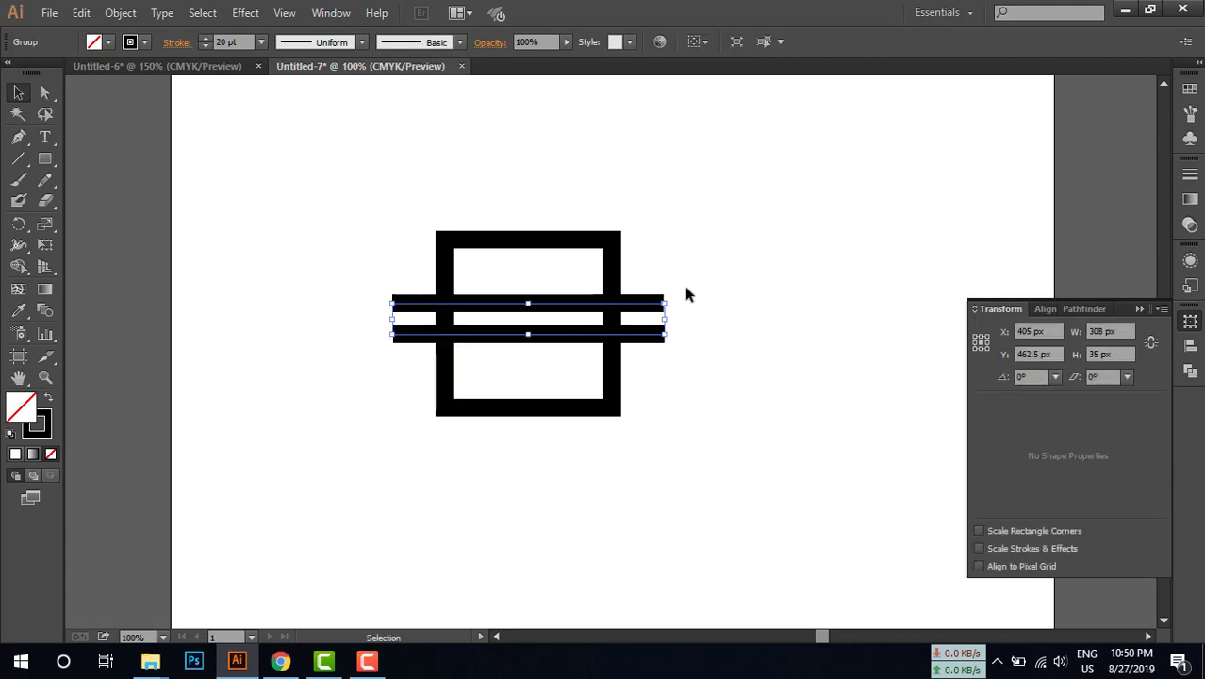
{"action": "right_click", "coordinate": [646, 304]}
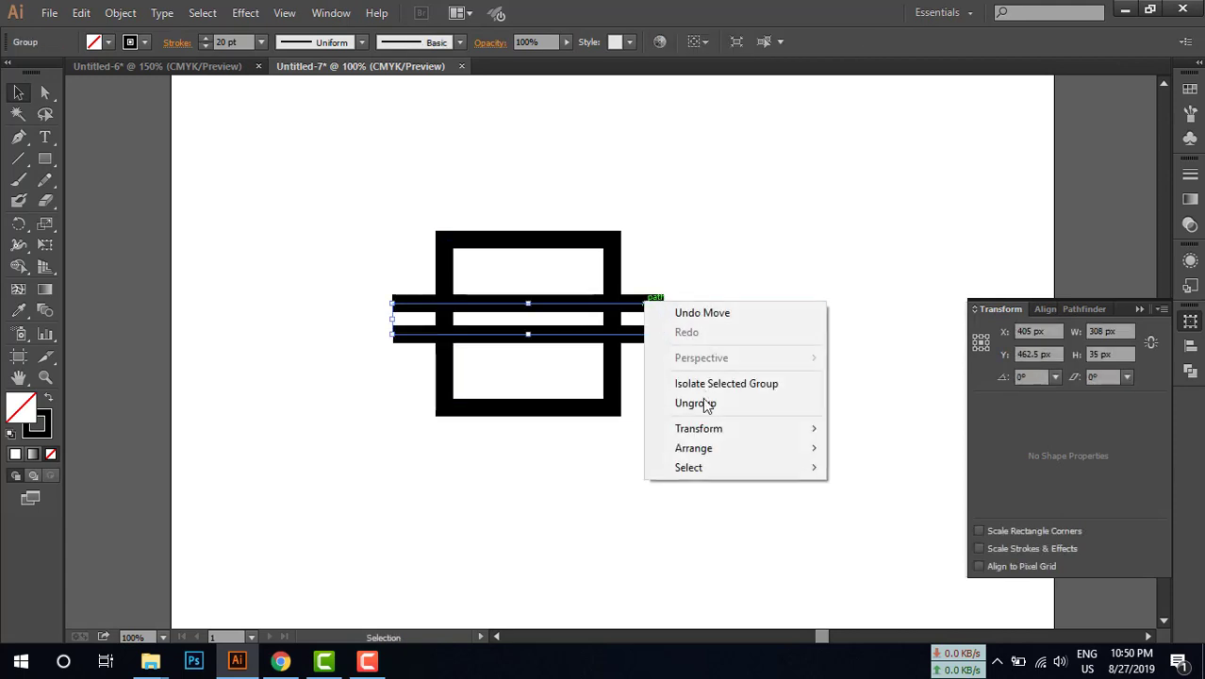
{"action": "mouse_move", "coordinate": [703, 431]}
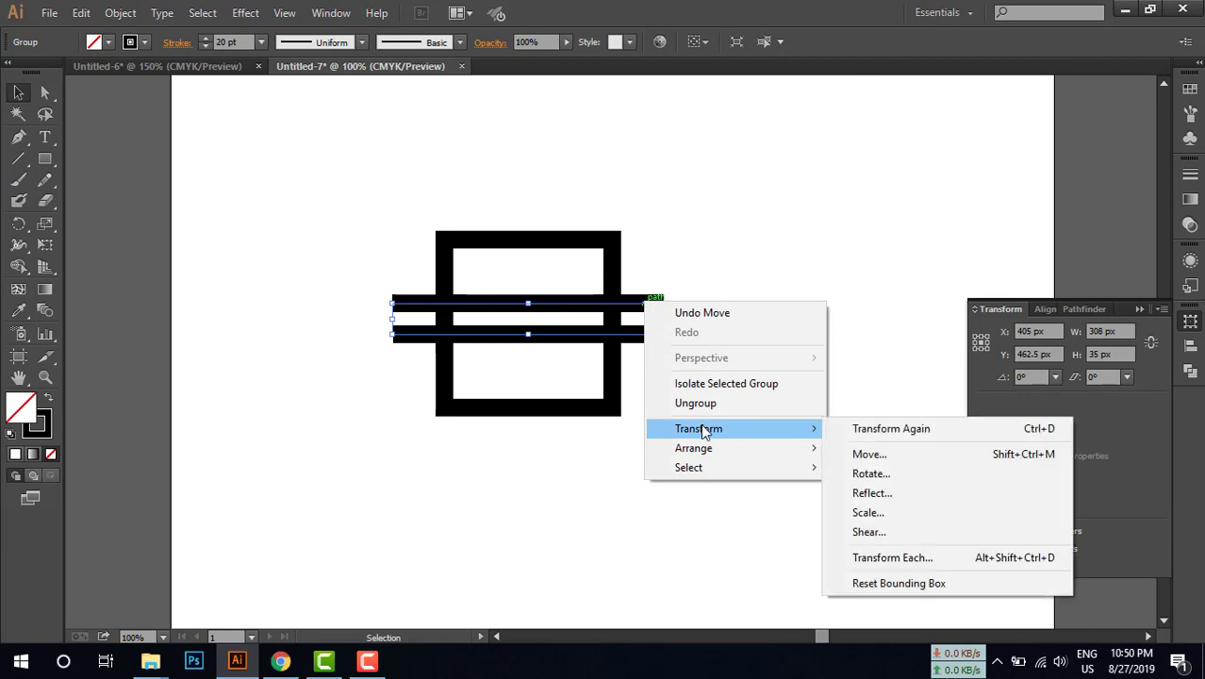
{"action": "left_click", "coordinate": [868, 474]}
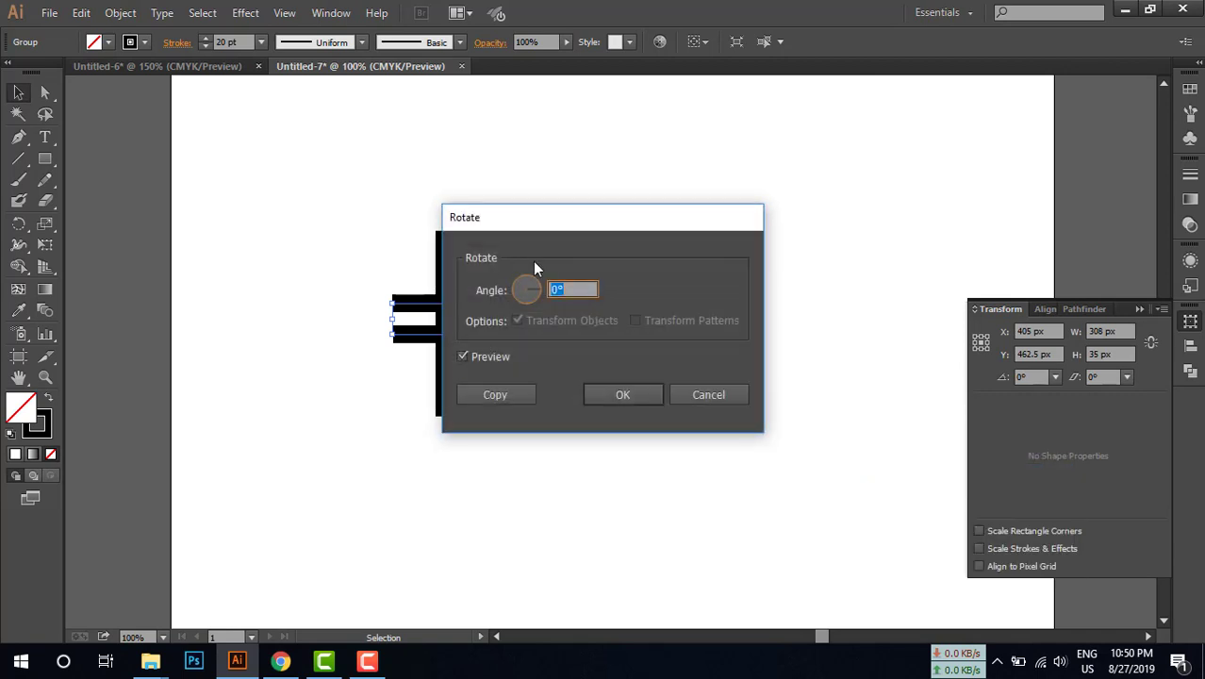
{"action": "left_click_drag", "start_coordinate": [548, 224], "coordinate": [790, 154]}
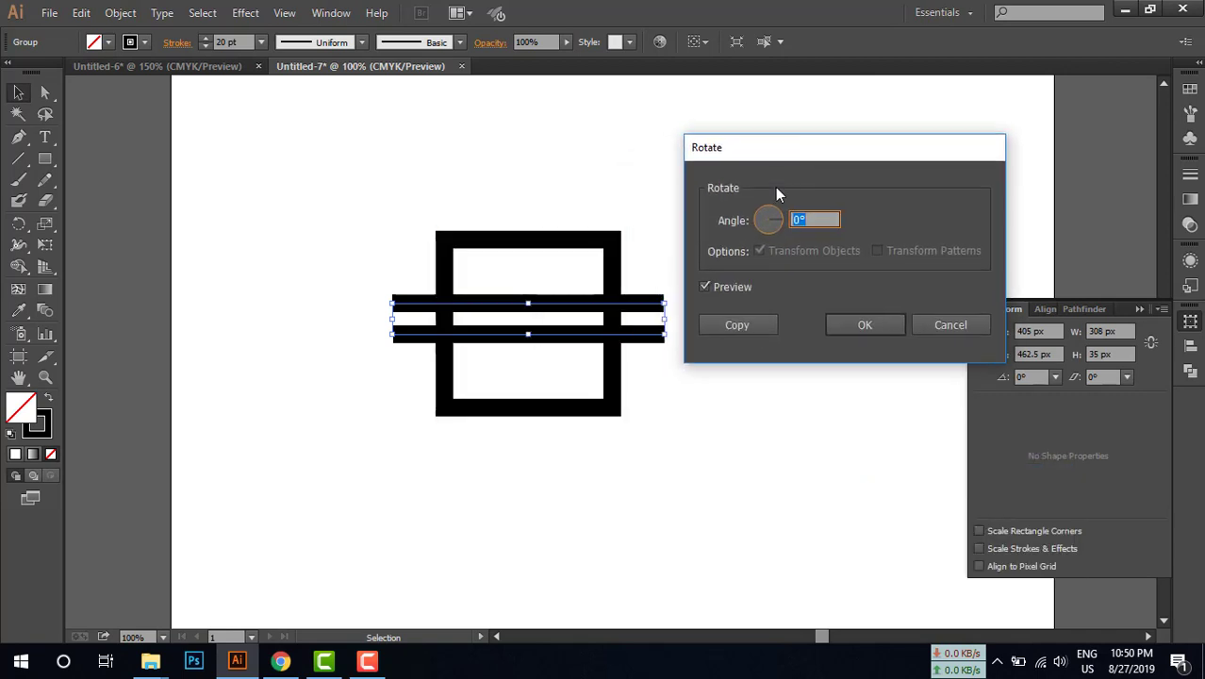
{"action": "left_click", "coordinate": [705, 286]}
{"action": "left_click", "coordinate": [829, 219]}
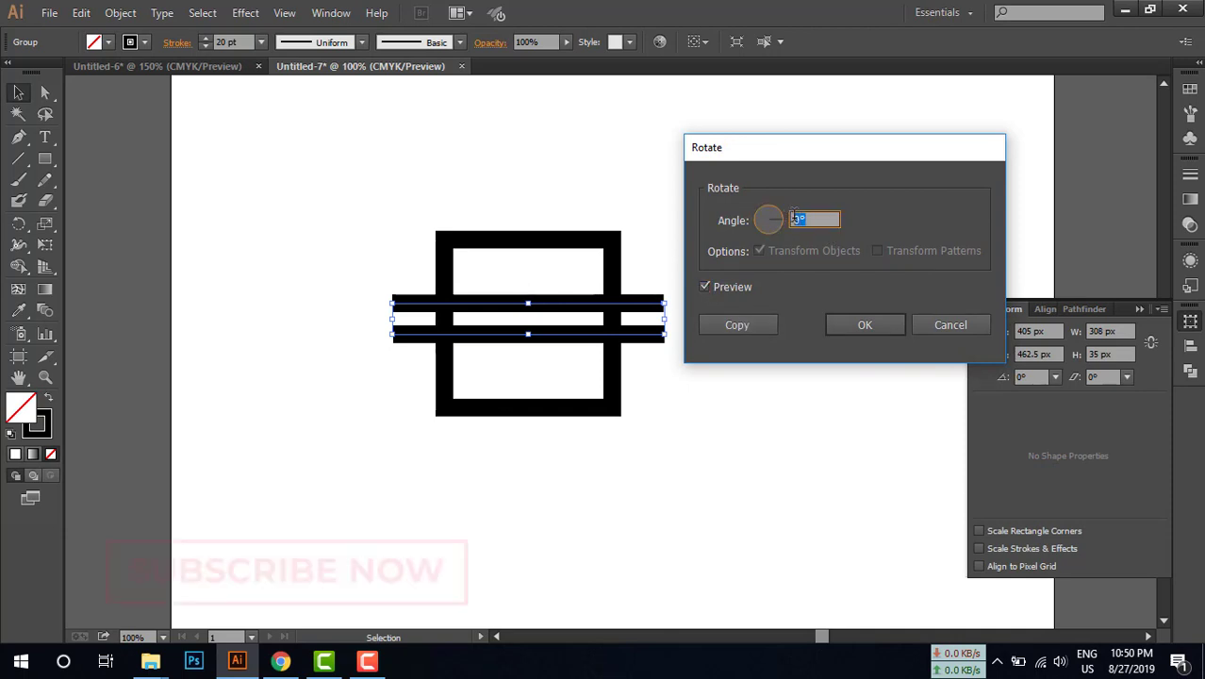
{"action": "type", "text": "90"}
{"action": "key", "text": "Tab"}
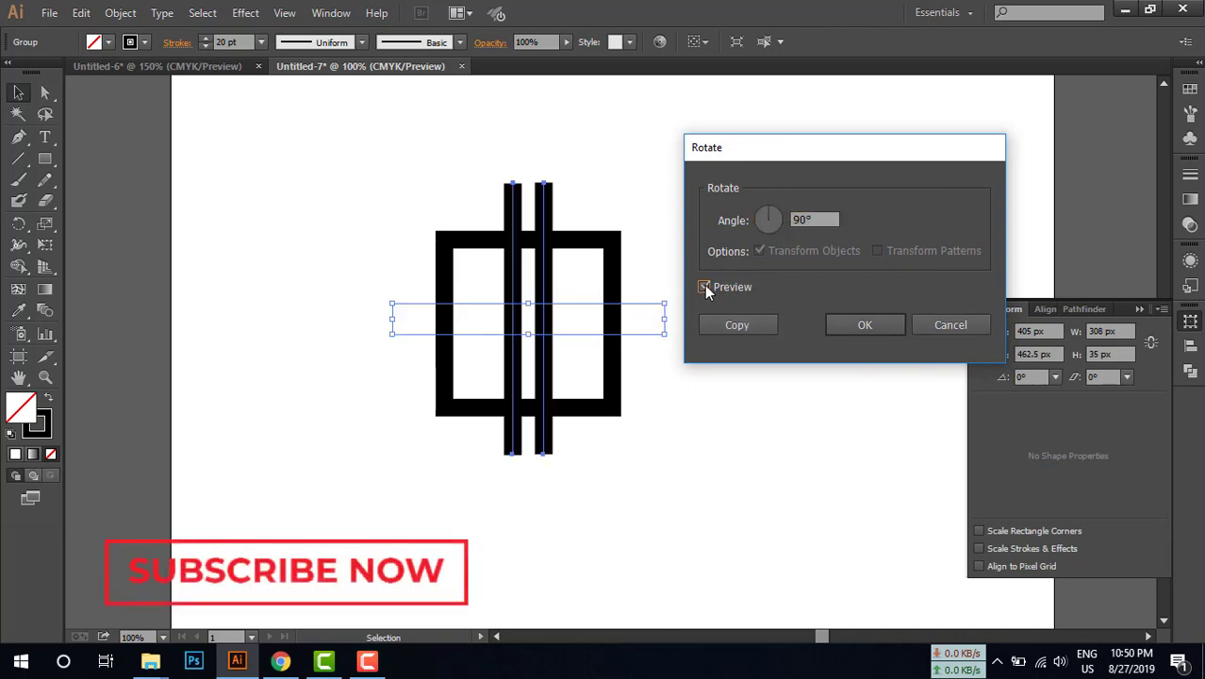
{"action": "left_click", "coordinate": [761, 325]}
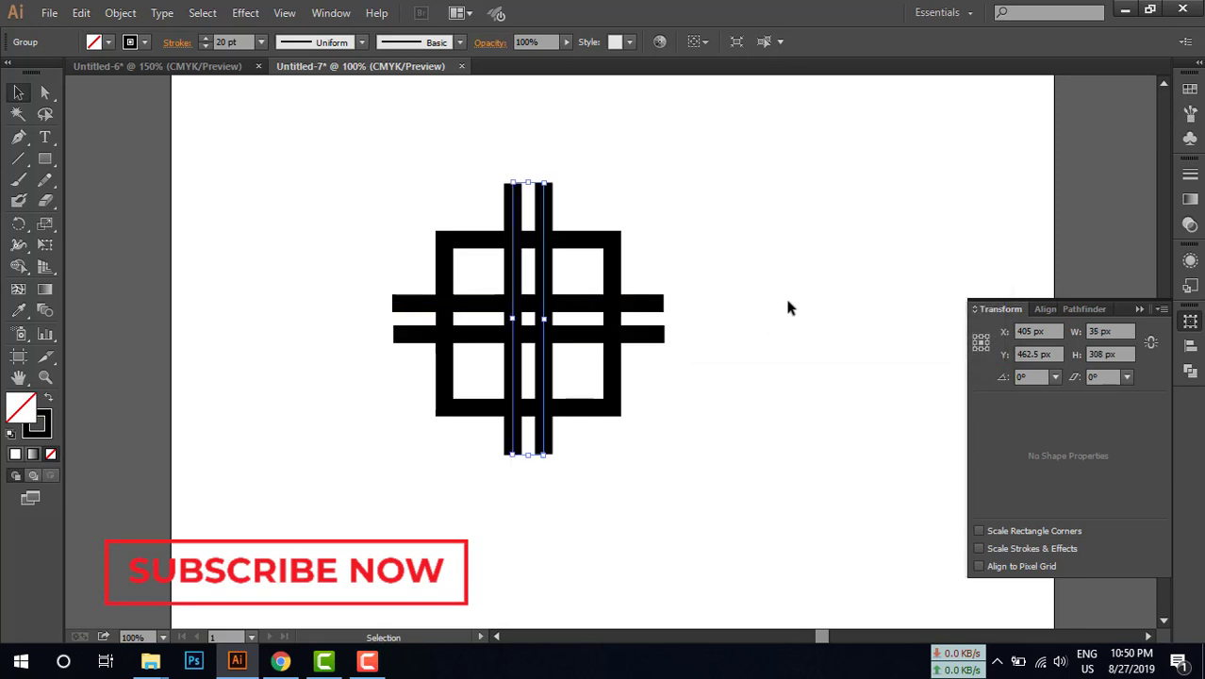
Create a smaller concentric copy of the square, about 74 px wide, inside the original
{"action": "left_click", "coordinate": [775, 302]}
{"action": "left_click", "coordinate": [618, 255]}
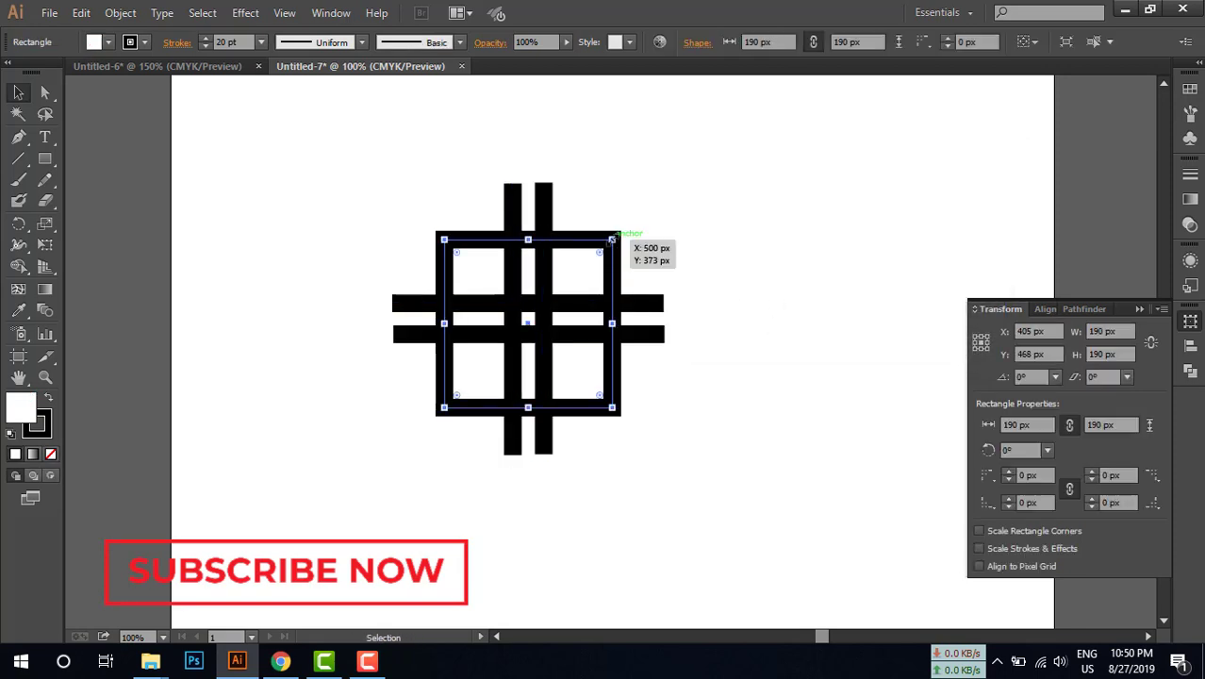
{"action": "left_click_drag", "start_coordinate": [612, 238], "coordinate": [563, 290]}
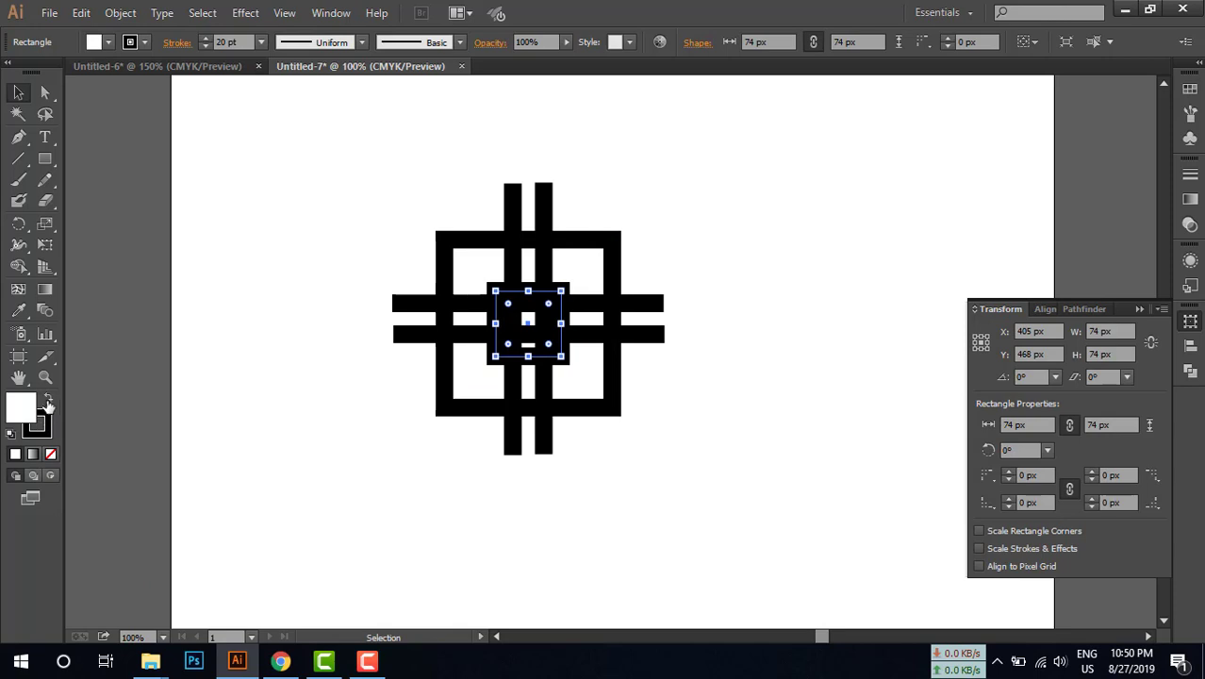
Remove the stroke from the small centre square
{"action": "left_click", "coordinate": [49, 432]}
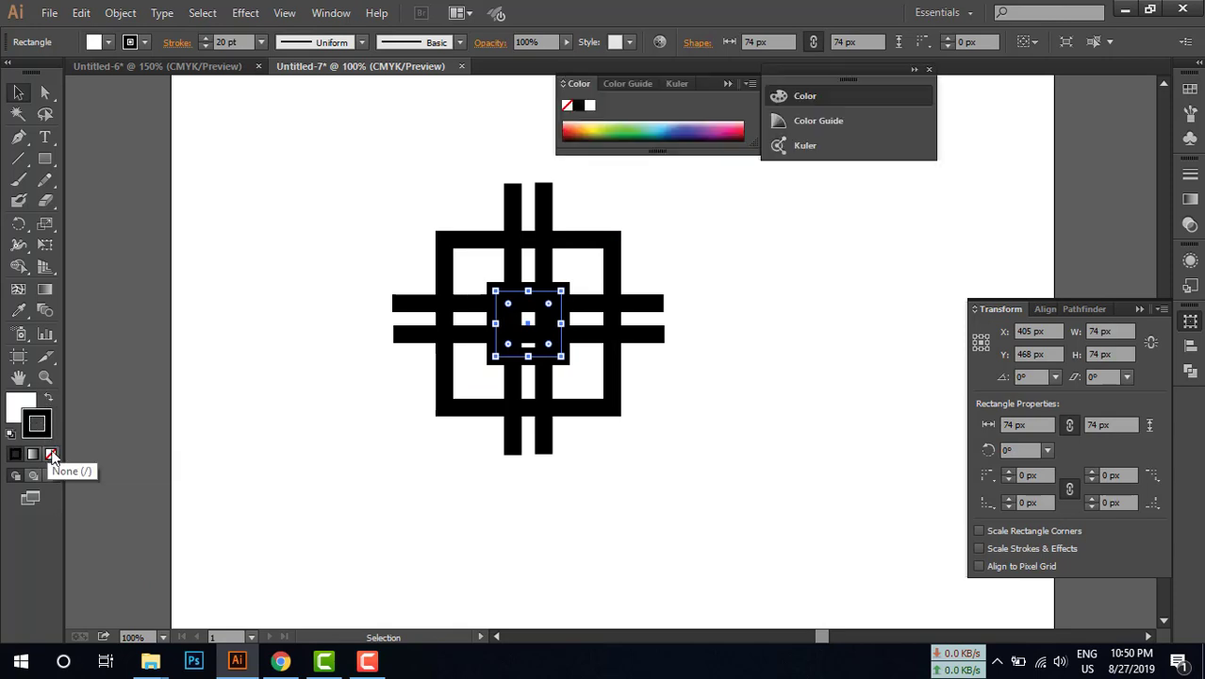
{"action": "left_click", "coordinate": [52, 456]}
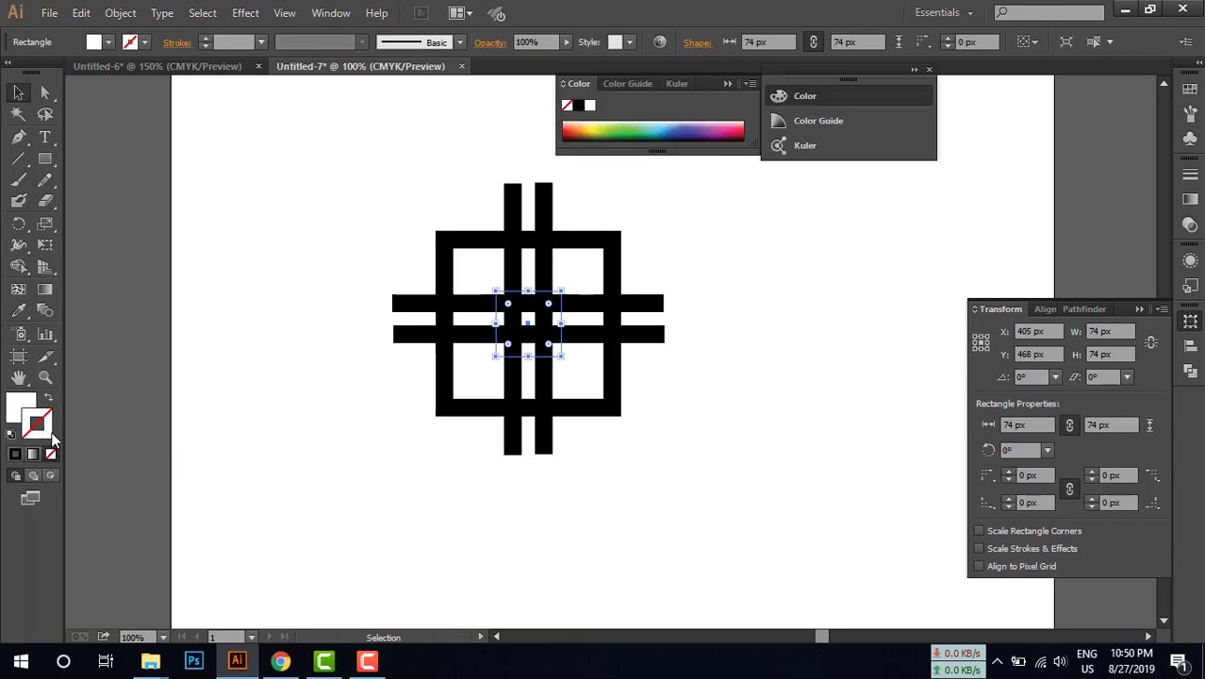
{"action": "left_click", "coordinate": [24, 412]}
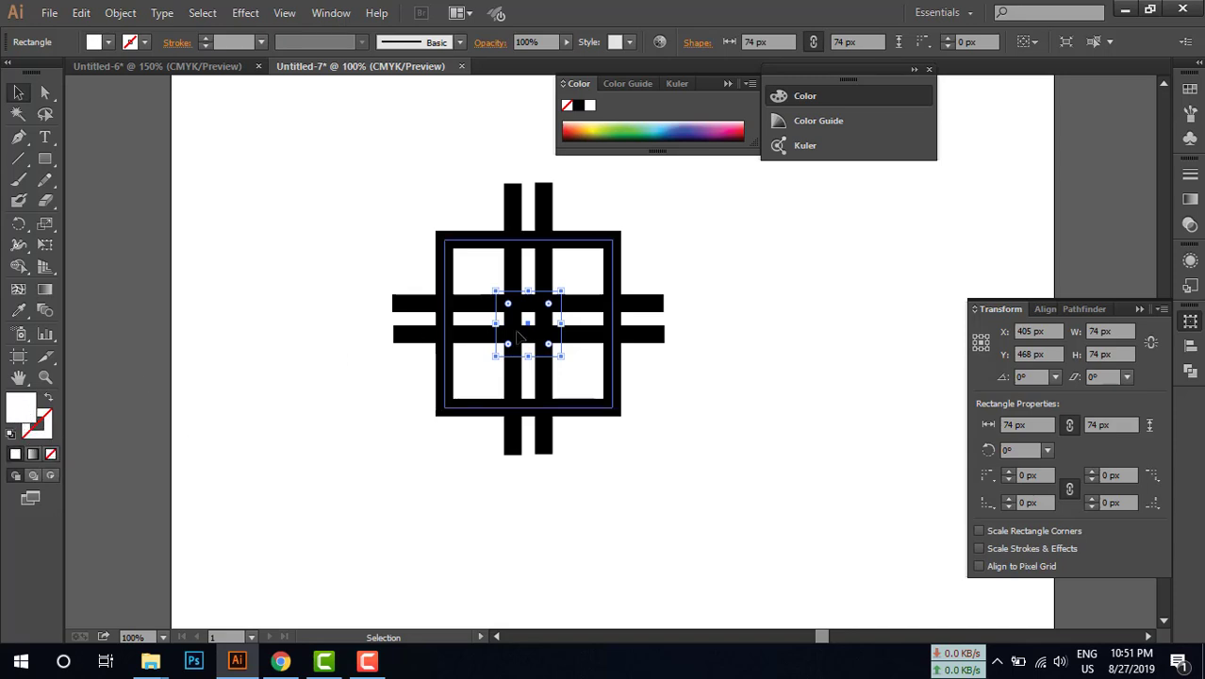
{"action": "left_click", "coordinate": [727, 85]}
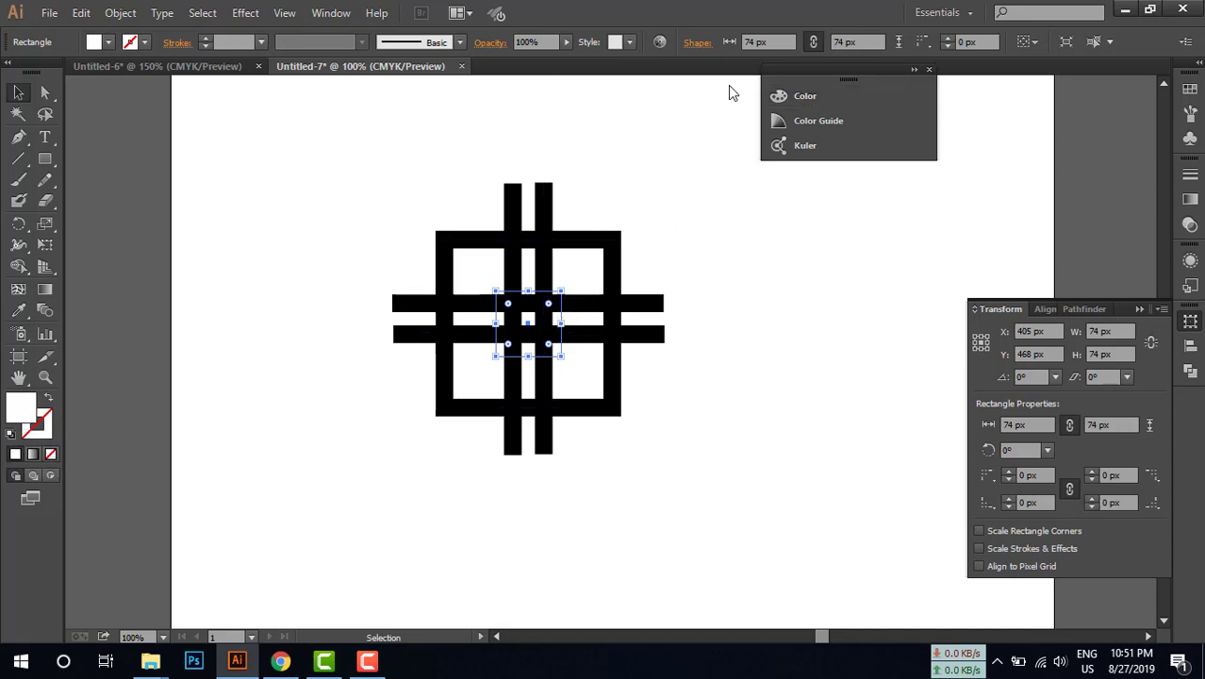
Fill the small centre square with black (000000) and close the floating color panel
{"action": "left_click", "coordinate": [688, 274]}
{"action": "left_click", "coordinate": [559, 356]}
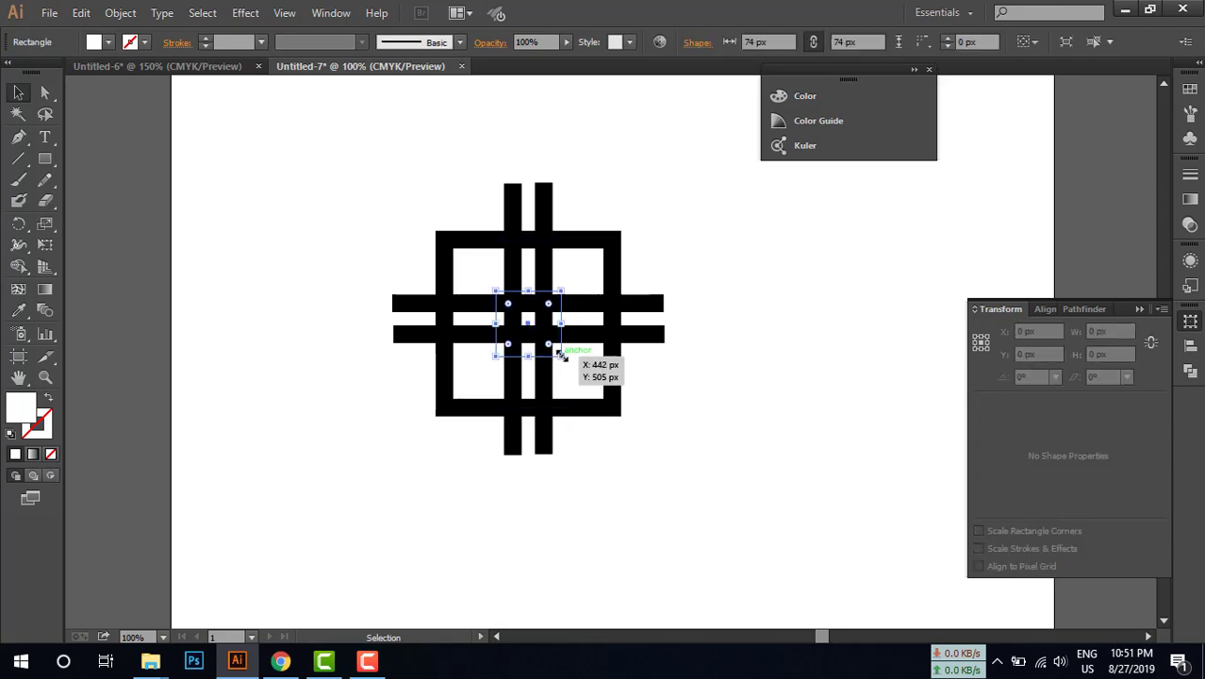
{"action": "double_click", "coordinate": [21, 407]}
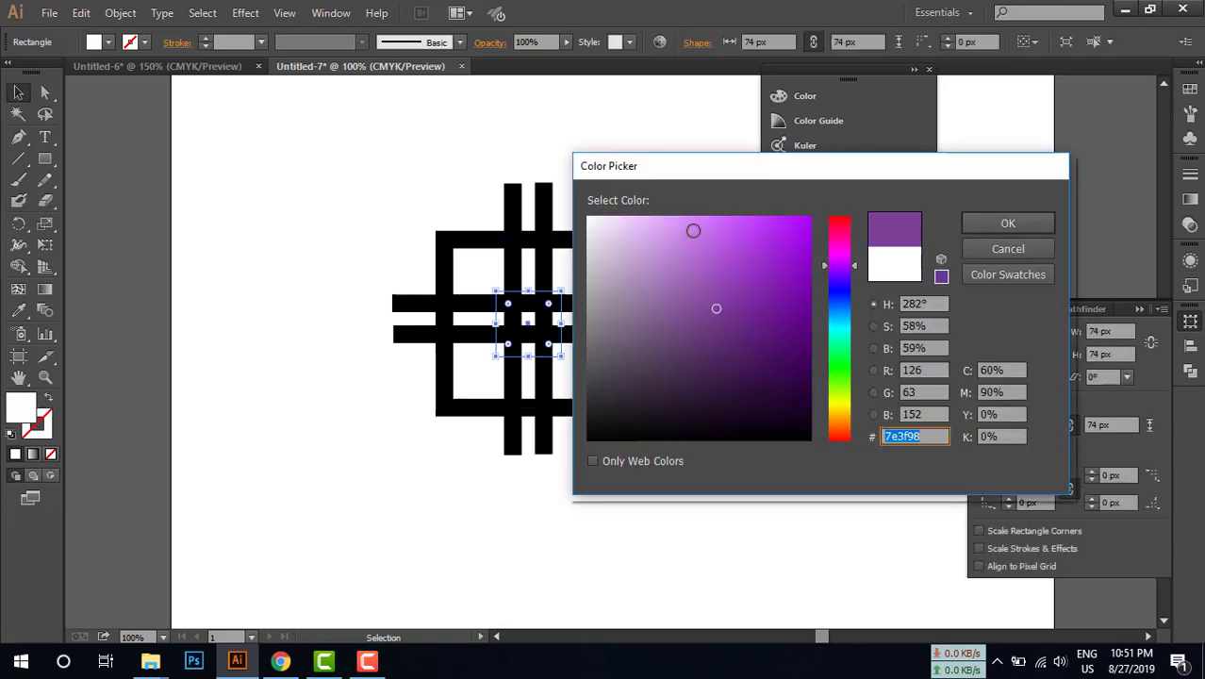
{"action": "type", "text": "000000"}
{"action": "left_click", "coordinate": [1005, 223]}
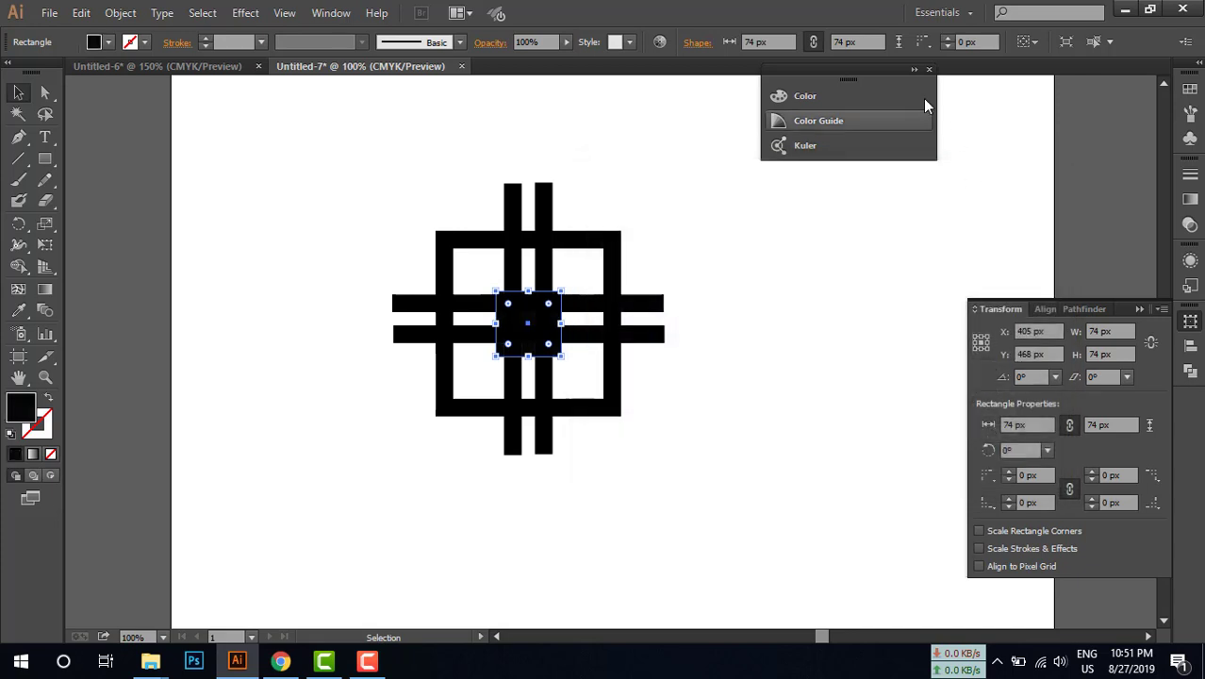
{"action": "left_click", "coordinate": [929, 71]}
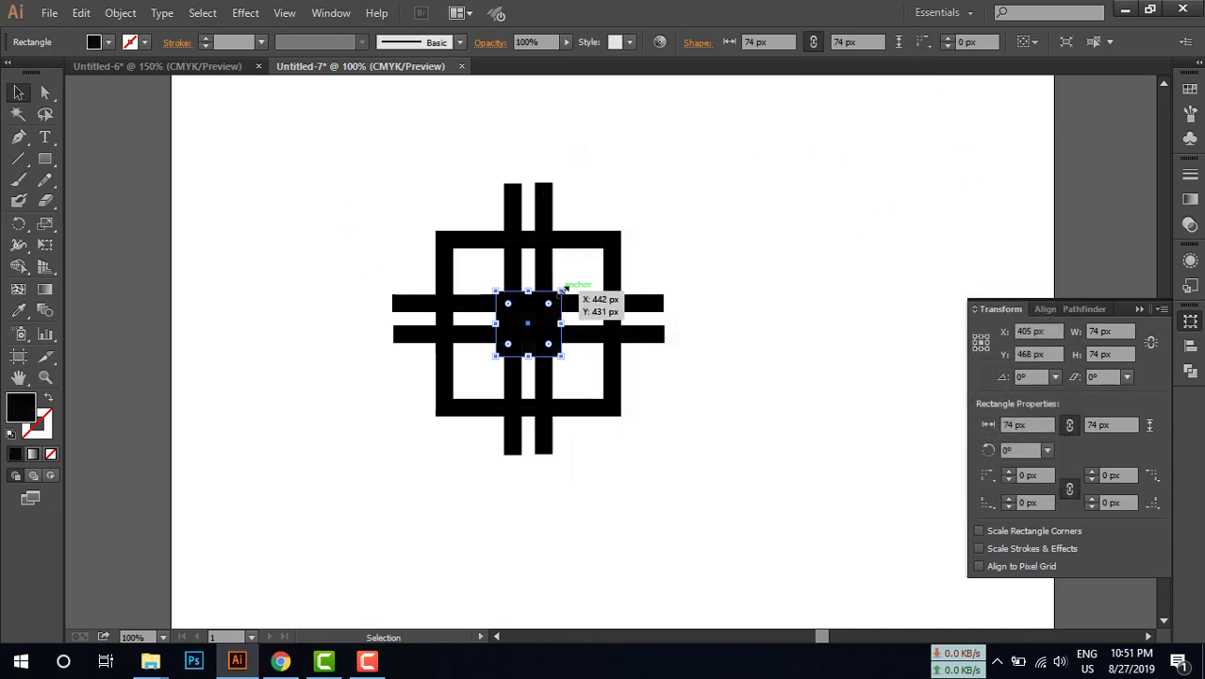
Enlarge the centre square slightly about its centre, and align all the shapes on their horizontal and vertical centres
{"action": "left_click_drag", "start_coordinate": [563, 288], "coordinate": [568, 284]}
{"action": "left_click_drag", "start_coordinate": [341, 212], "coordinate": [707, 474]}
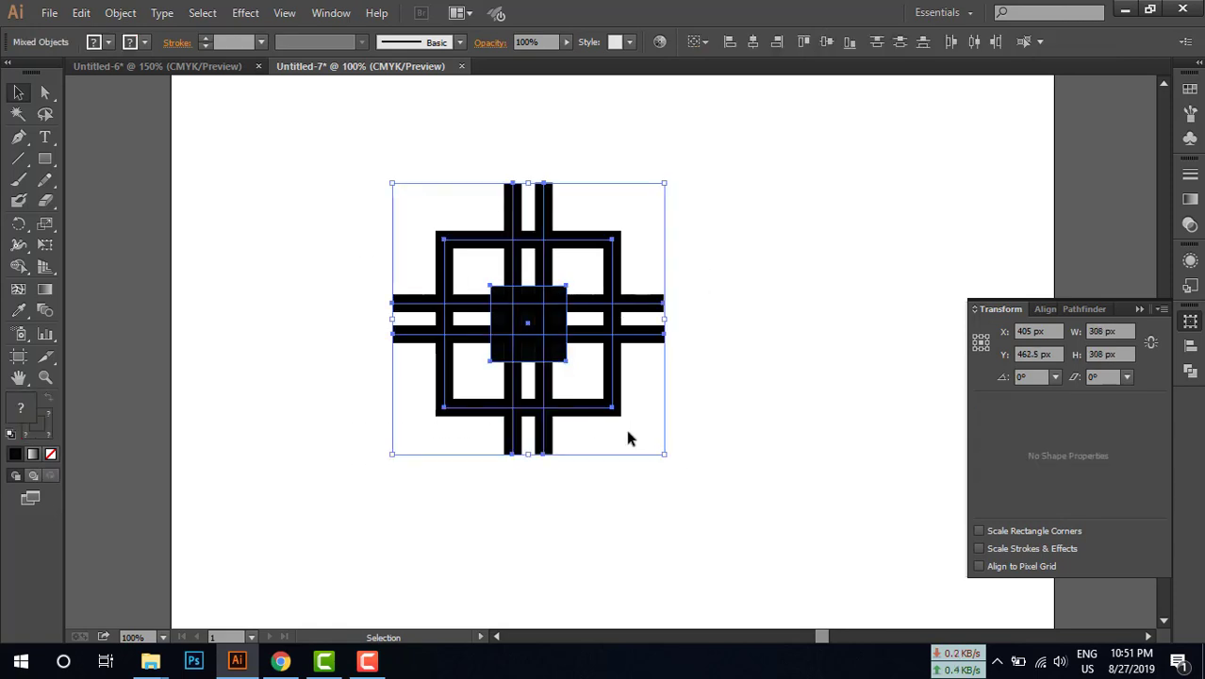
{"action": "left_click", "coordinate": [759, 44]}
{"action": "left_click", "coordinate": [827, 42]}
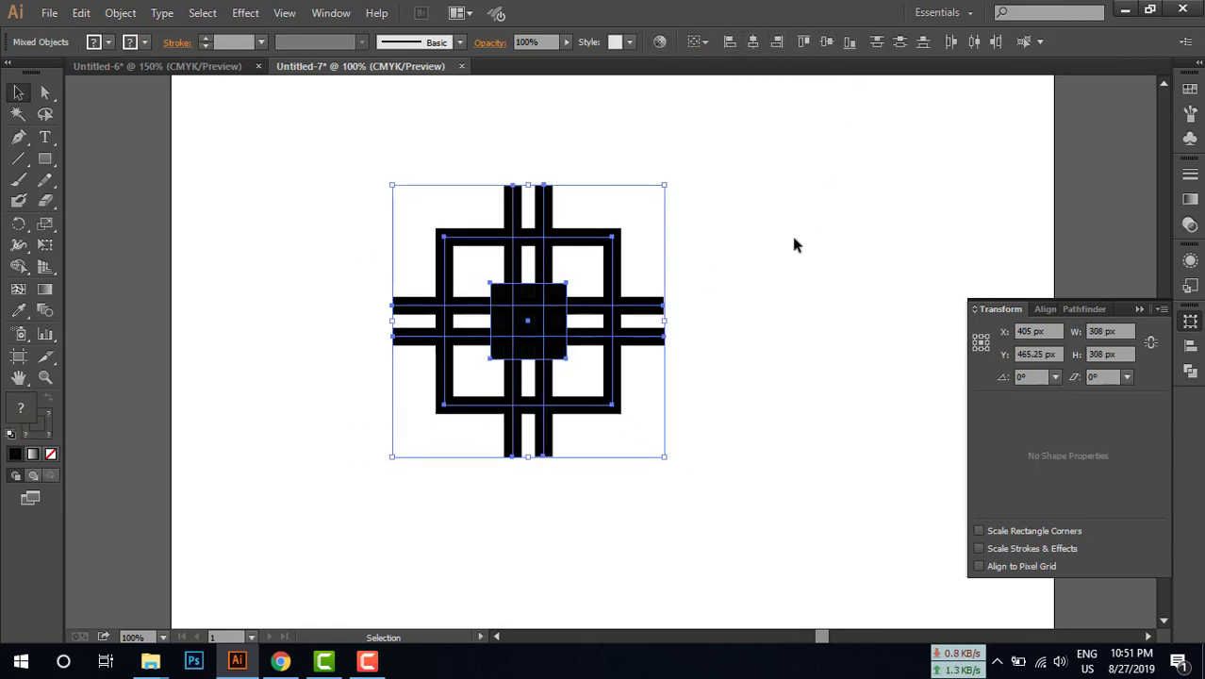
Expand the fill and stroke of all the logo shapes and close the floating Transform panel
{"action": "left_click", "coordinate": [761, 256]}
{"action": "left_click_drag", "start_coordinate": [322, 202], "coordinate": [716, 438]}
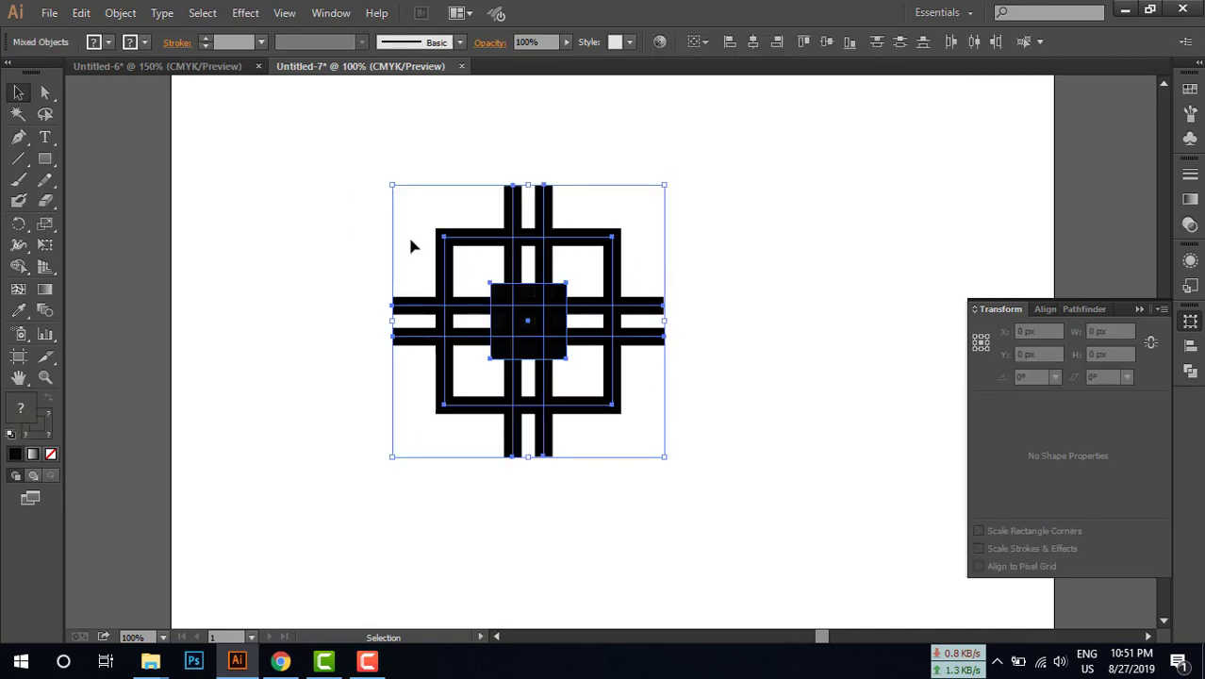
{"action": "left_click", "coordinate": [120, 12]}
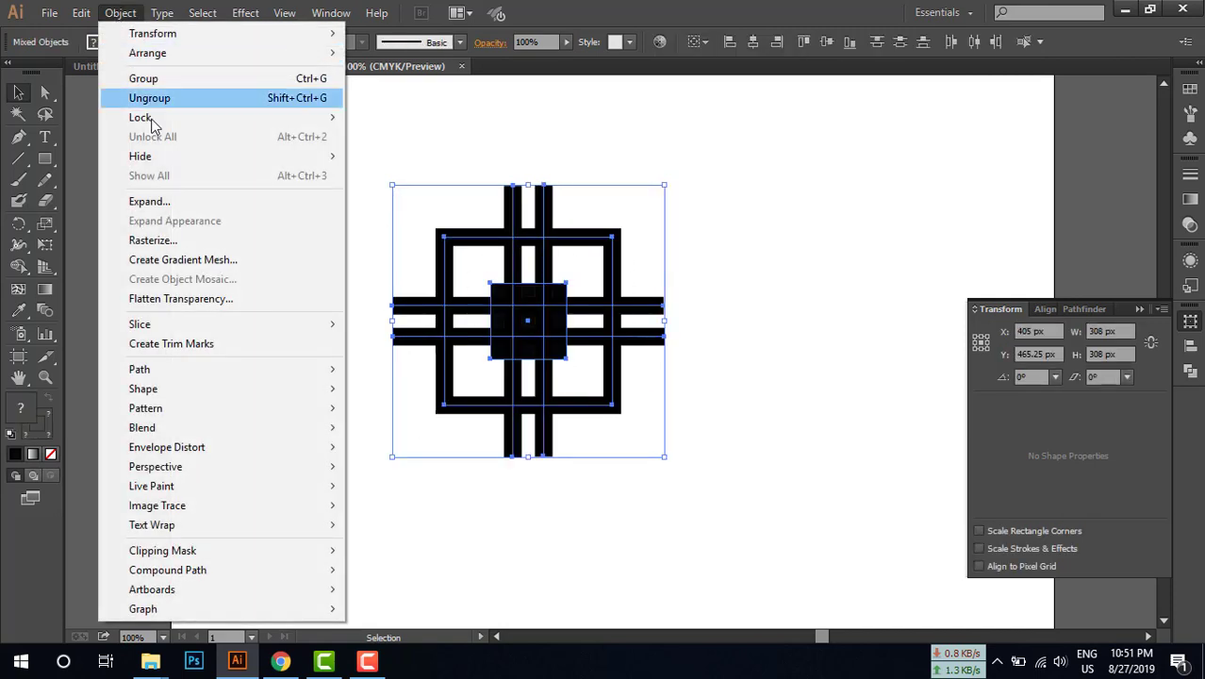
{"action": "left_click", "coordinate": [158, 201]}
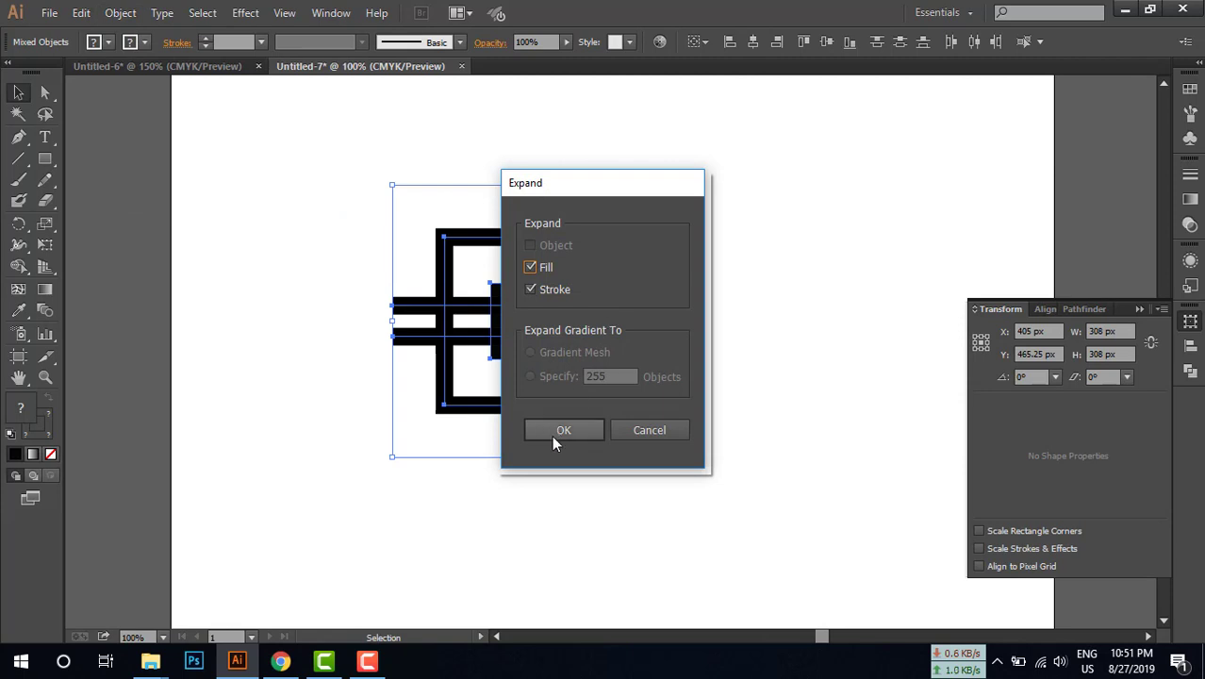
{"action": "left_click", "coordinate": [563, 430]}
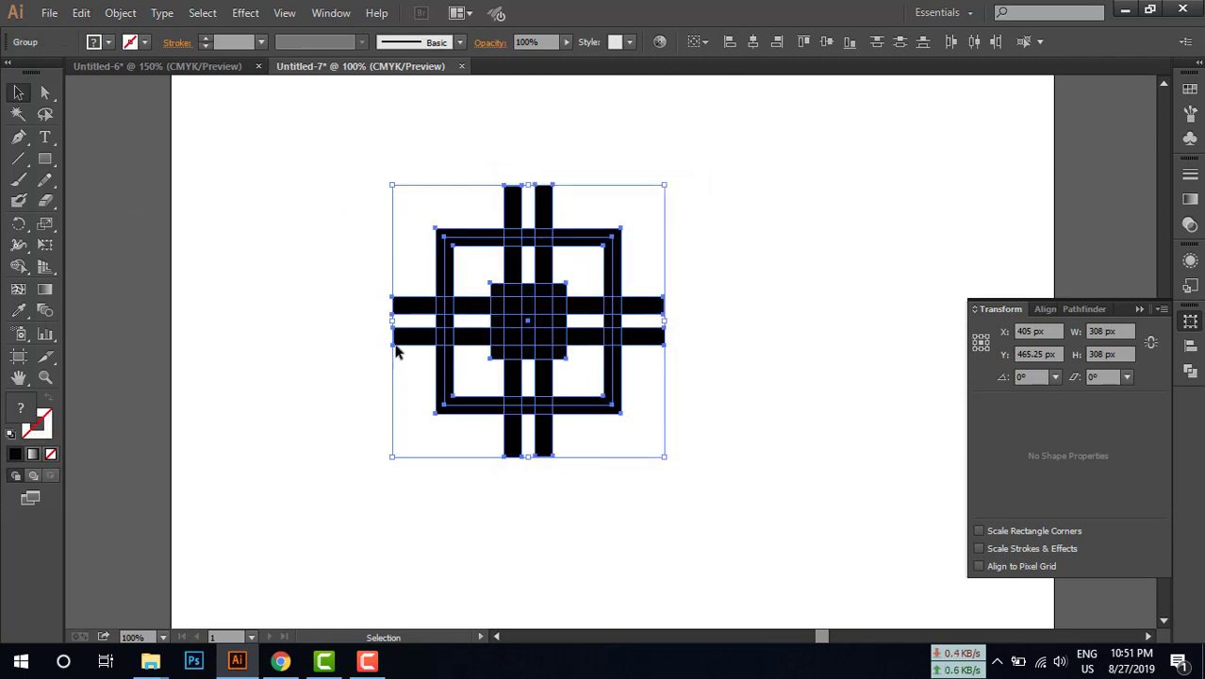
{"action": "left_click", "coordinate": [1135, 308]}
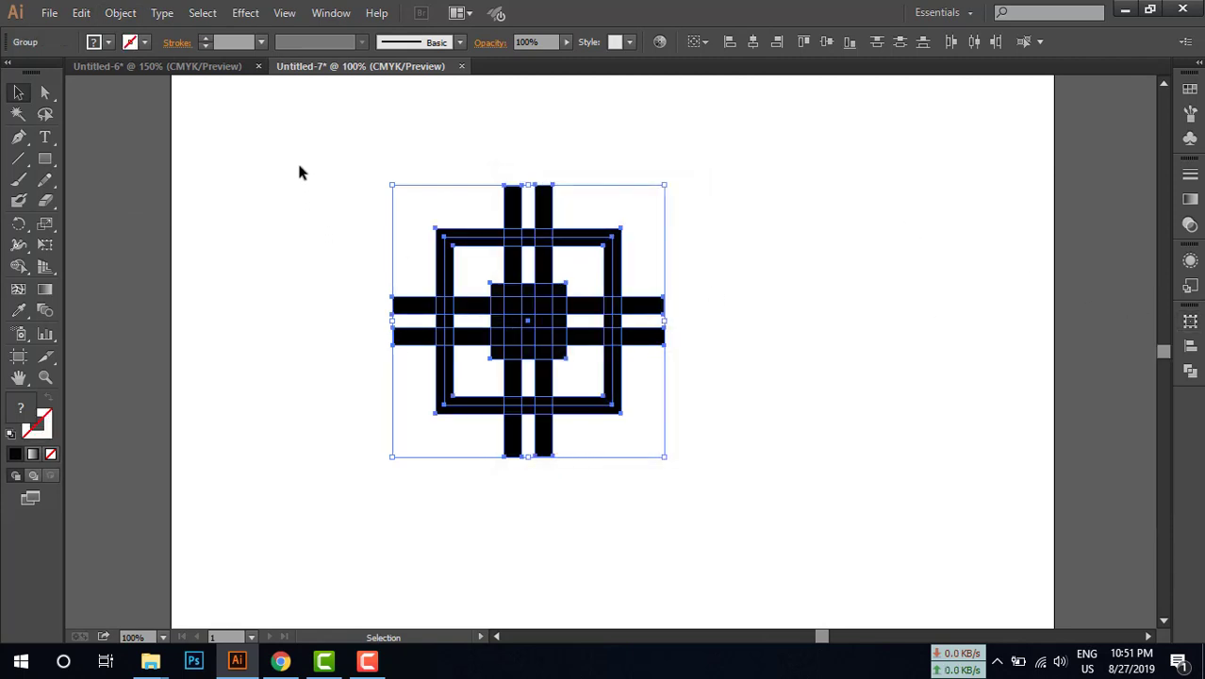
With Shape Builder, remove the left ends of the horizontal lines and the frame segments where they cross the left side
{"action": "left_click", "coordinate": [19, 266]}
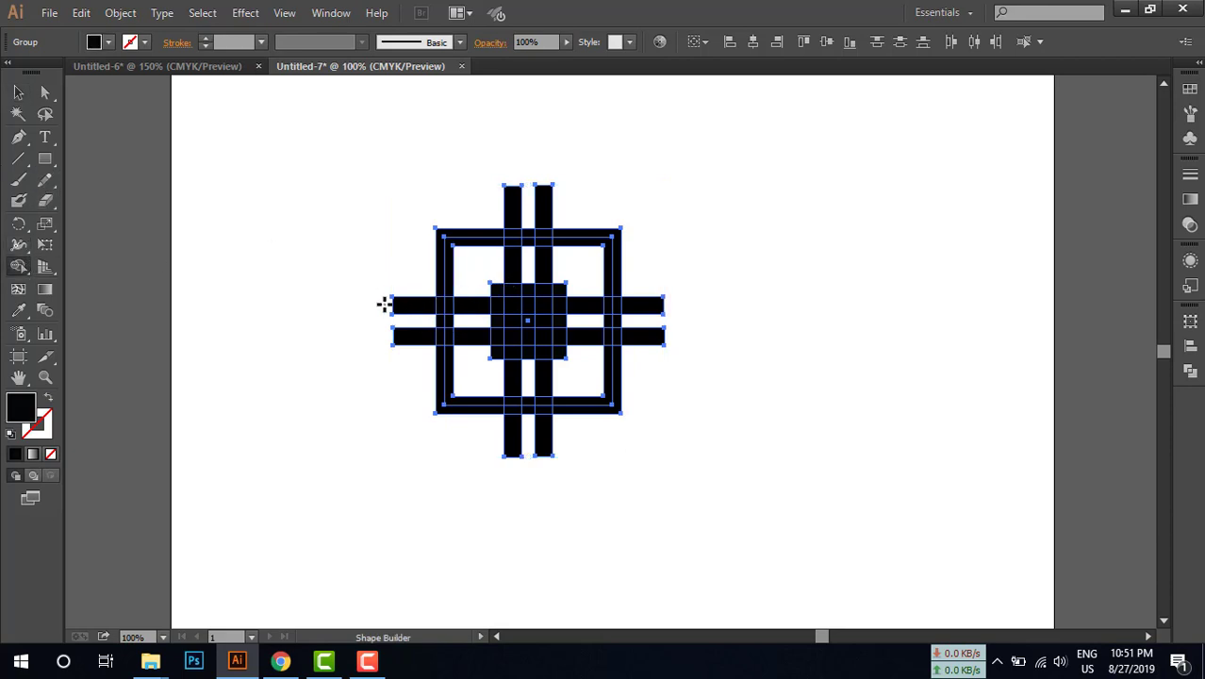
{"action": "mouse_move", "coordinate": [389, 305]}
{"action": "left_mouse_down"}
{"action": "mouse_move", "coordinate": [456, 304]}
{"action": "mouse_move", "coordinate": [444, 304]}
{"action": "left_mouse_up"}
{"action": "mouse_move", "coordinate": [375, 344]}
{"action": "left_mouse_down"}
{"action": "mouse_move", "coordinate": [443, 336]}
{"action": "mouse_move", "coordinate": [437, 323]}
{"action": "left_mouse_up"}
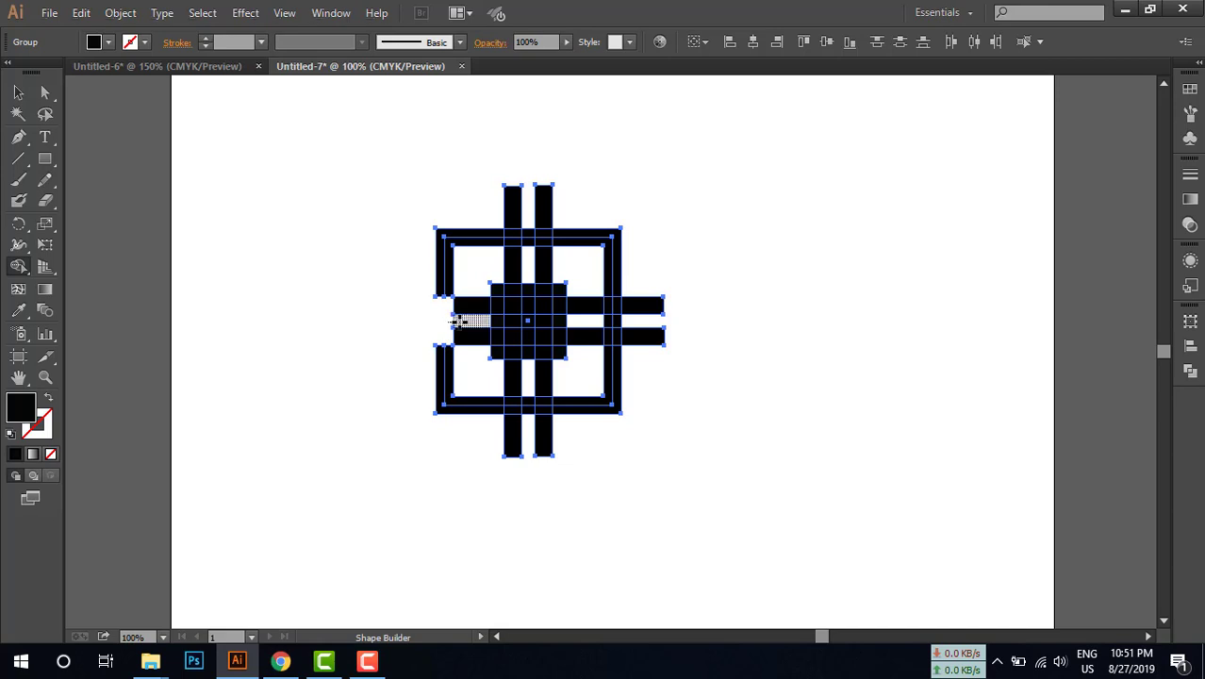
Remove all the black pieces inside the centre square with Shape Builder, leaving the middle empty
{"action": "left_click_drag", "start_coordinate": [497, 300], "coordinate": [498, 349]}
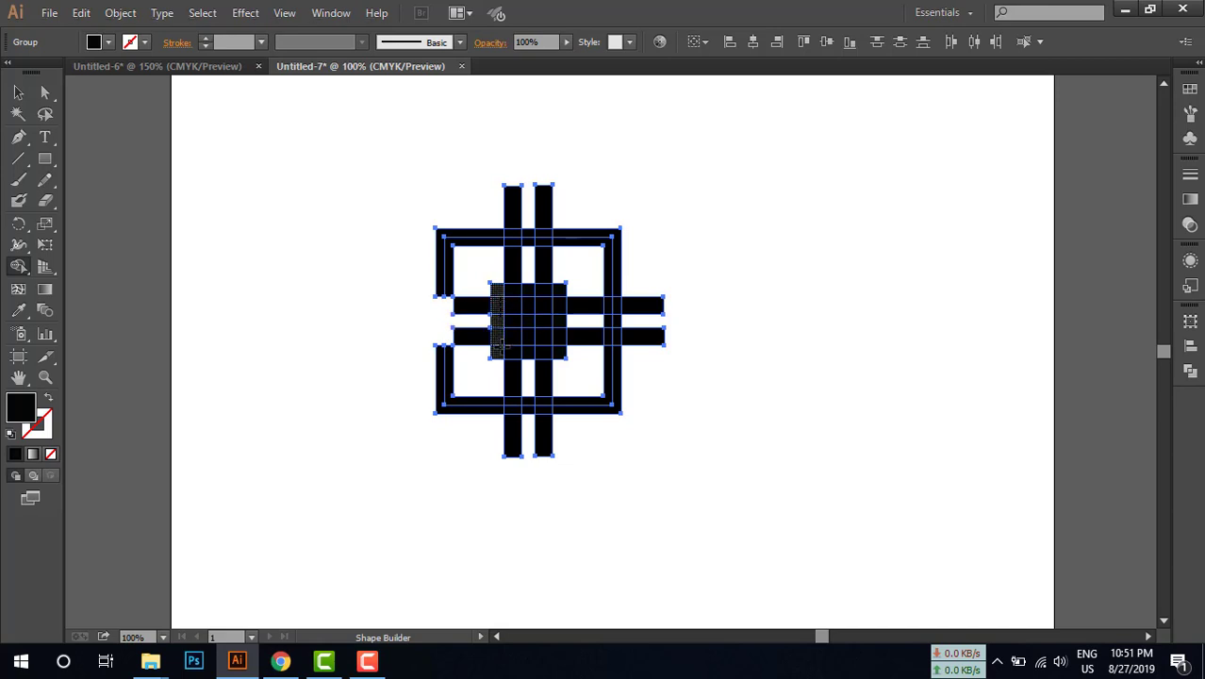
{"action": "mouse_move", "coordinate": [500, 299]}
{"action": "left_mouse_down"}
{"action": "mouse_move", "coordinate": [560, 346]}
{"action": "mouse_move", "coordinate": [512, 309]}
{"action": "mouse_move", "coordinate": [519, 348]}
{"action": "mouse_move", "coordinate": [519, 319]}
{"action": "left_mouse_up"}
{"action": "left_click", "coordinate": [519, 321]}
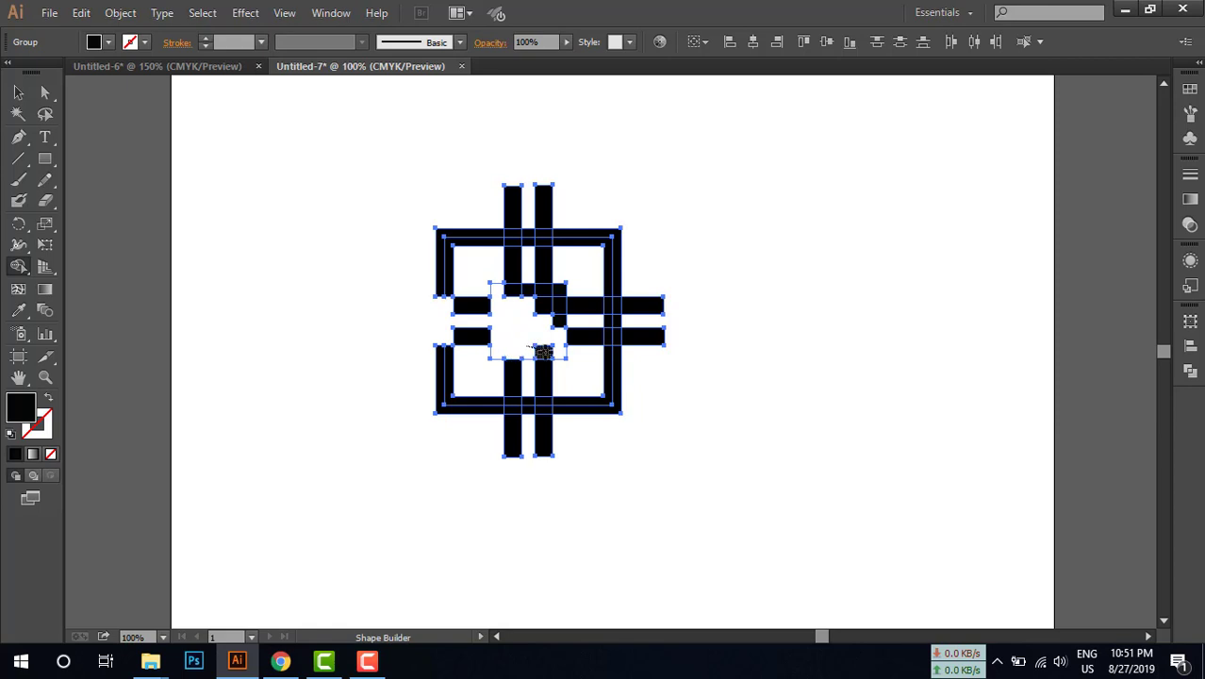
{"action": "left_click_drag", "start_coordinate": [499, 293], "coordinate": [556, 296]}
{"action": "left_click", "coordinate": [554, 307], "text": "alt"}
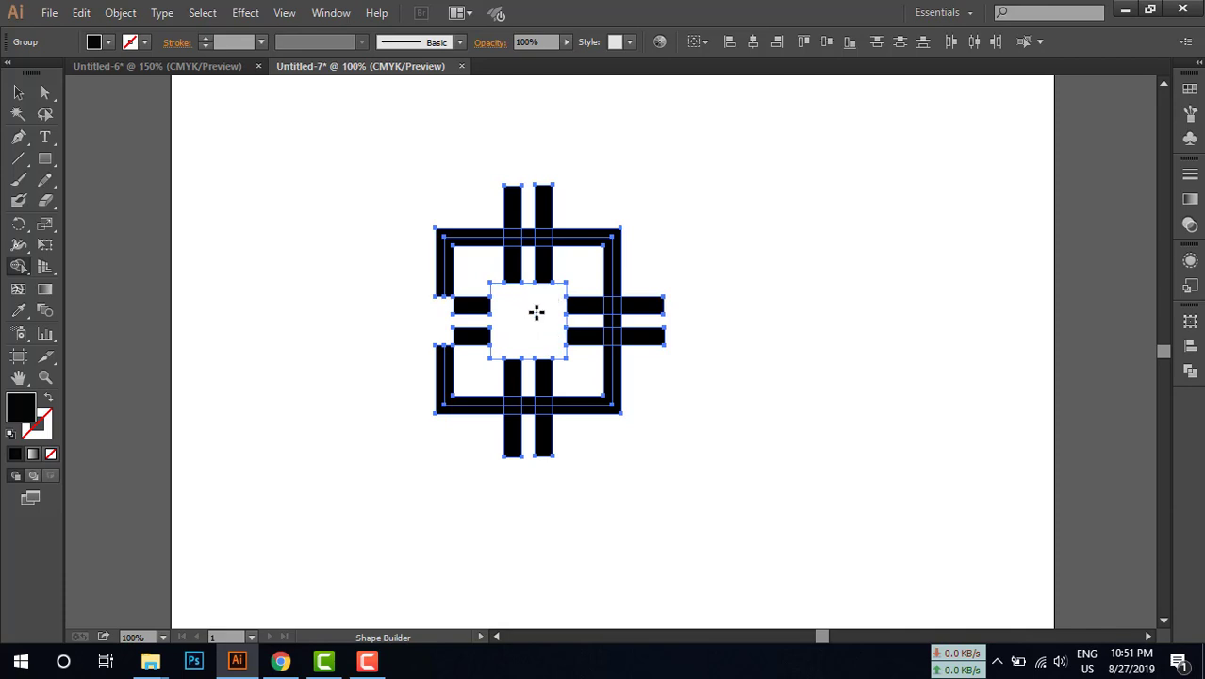
Remove the line ends outside the frame and the frame segments between them on the top, right and bottom sides
{"action": "left_click_drag", "start_coordinate": [547, 196], "coordinate": [544, 240]}
{"action": "mouse_move", "coordinate": [514, 183]}
{"action": "left_mouse_down"}
{"action": "mouse_move", "coordinate": [513, 235]}
{"action": "mouse_move", "coordinate": [521, 229]}
{"action": "left_mouse_up"}
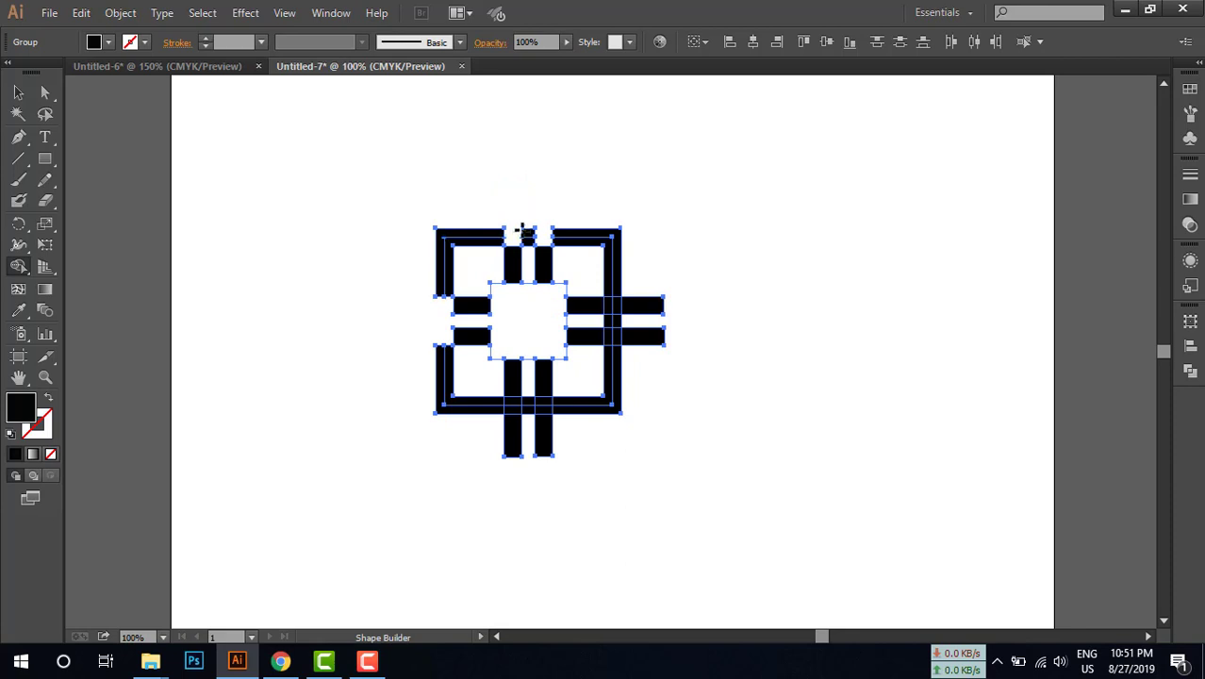
{"action": "left_click", "coordinate": [528, 236], "text": "alt"}
{"action": "mouse_move", "coordinate": [611, 306]}
{"action": "left_mouse_down"}
{"action": "mouse_move", "coordinate": [660, 307]}
{"action": "mouse_move", "coordinate": [612, 336]}
{"action": "mouse_move", "coordinate": [660, 335]}
{"action": "mouse_move", "coordinate": [614, 320]}
{"action": "left_mouse_up"}
{"action": "mouse_move", "coordinate": [506, 356]}
{"action": "left_mouse_down"}
{"action": "mouse_move", "coordinate": [543, 428]}
{"action": "mouse_move", "coordinate": [490, 436]}
{"action": "mouse_move", "coordinate": [502, 434]}
{"action": "left_mouse_up"}
{"action": "left_click", "coordinate": [514, 411], "text": "alt"}
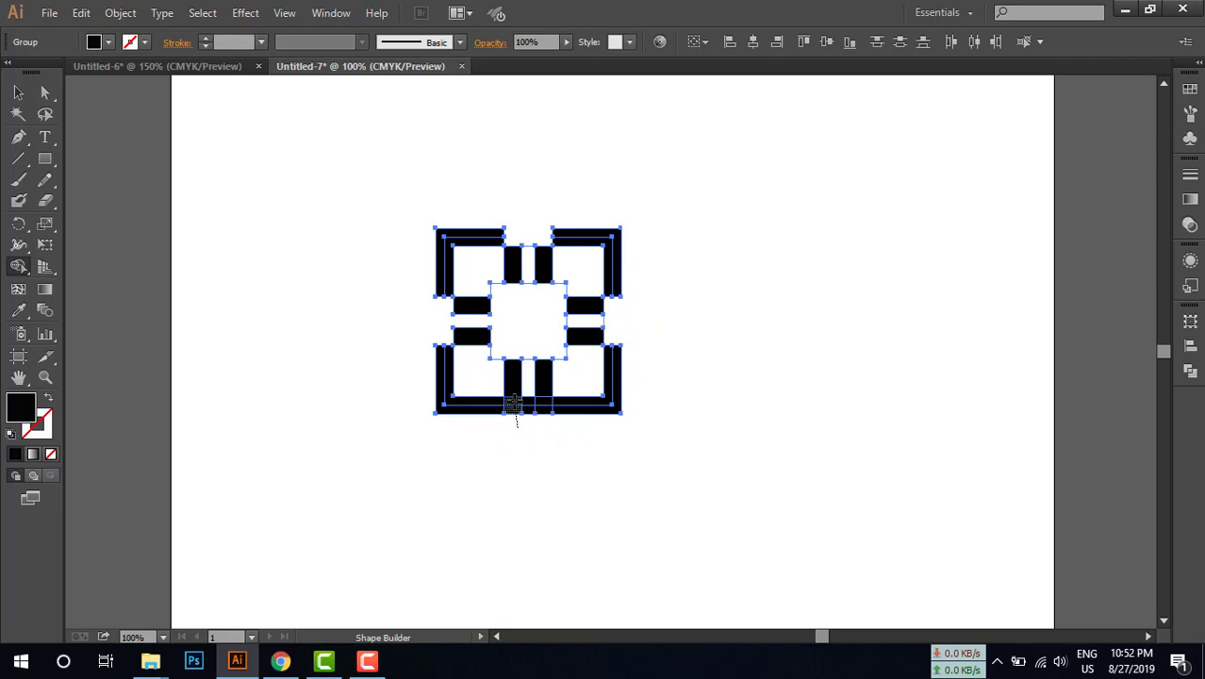
{"action": "left_click", "coordinate": [544, 405], "text": "alt"}
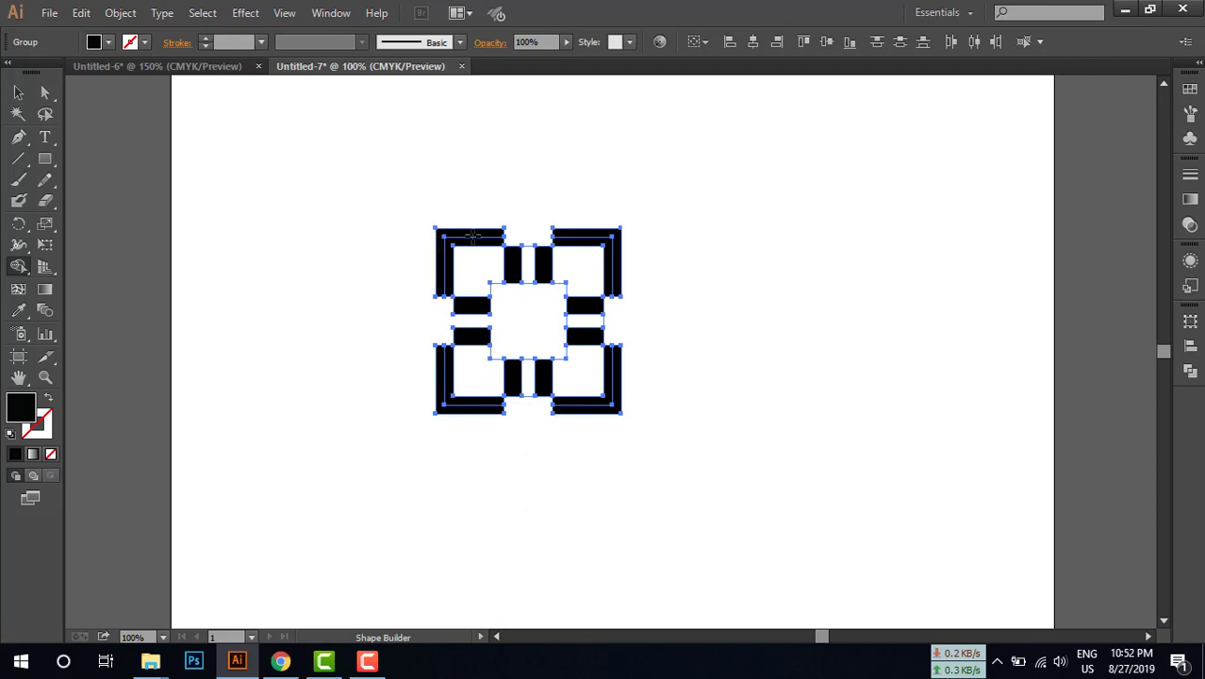
Merge the split pieces of each of the four corner brackets into one solid shape
{"action": "left_click", "coordinate": [476, 243]}
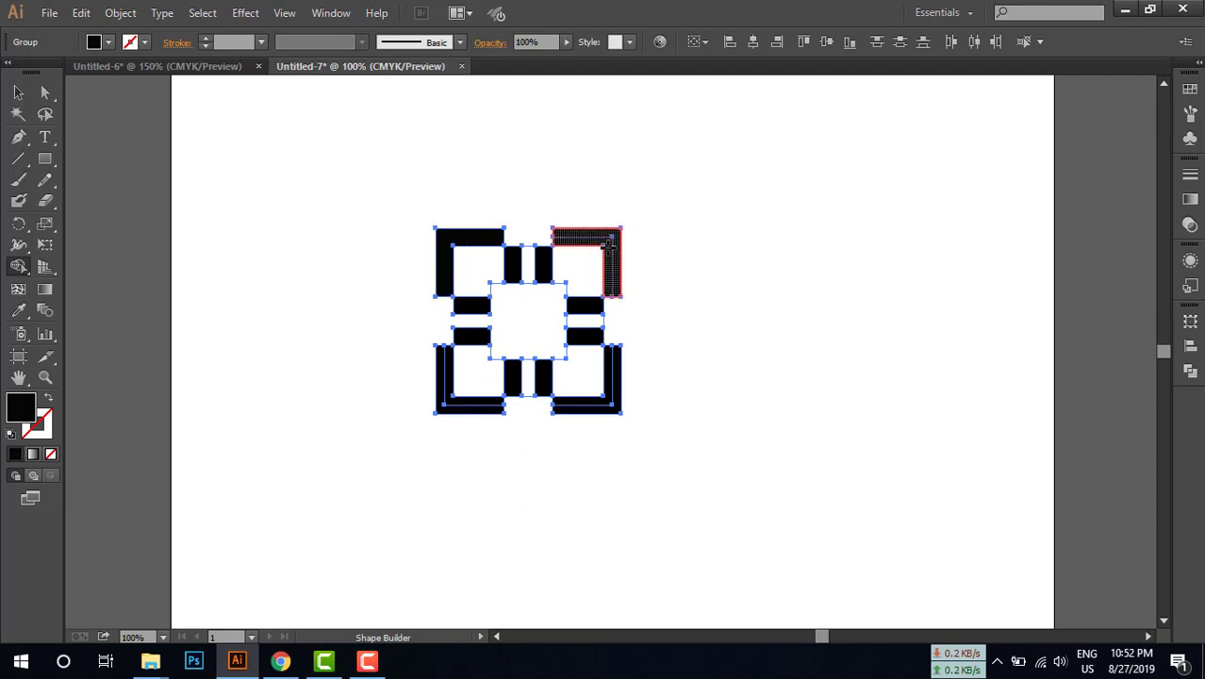
{"action": "left_click", "coordinate": [608, 244]}
{"action": "left_click", "coordinate": [603, 377]}
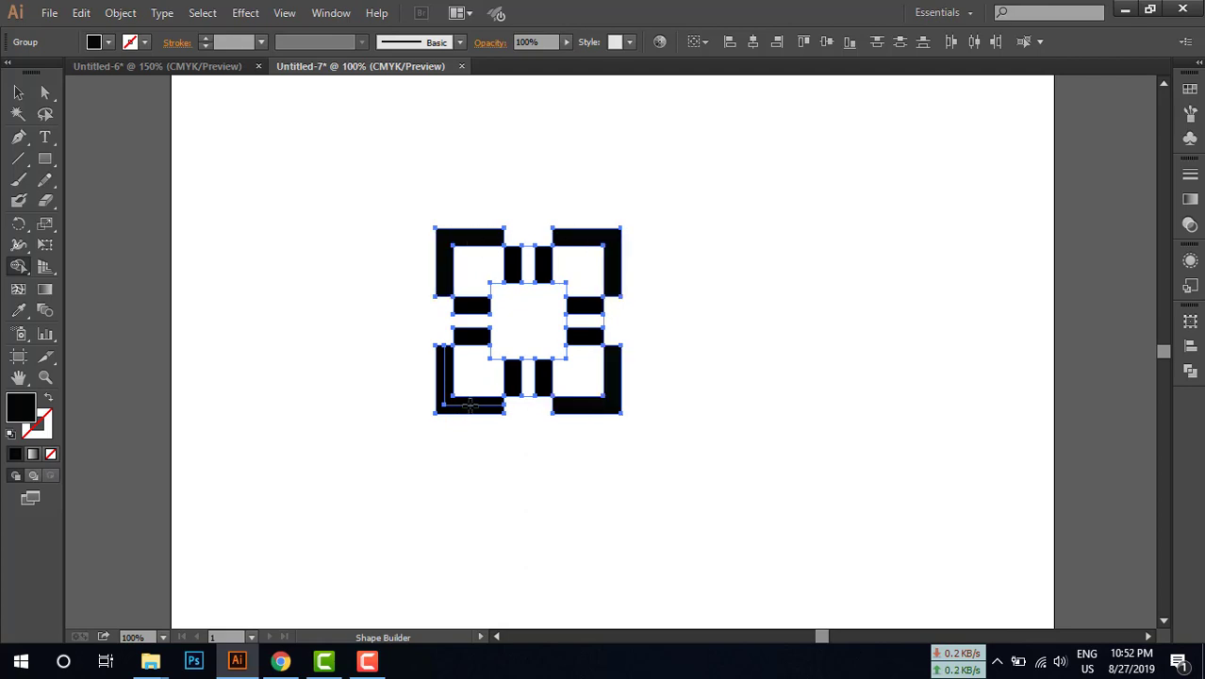
{"action": "left_click", "coordinate": [469, 404]}
Ungroup the artwork and delete the leftover unwanted white shapes around the centre
{"action": "left_click", "coordinate": [18, 91]}
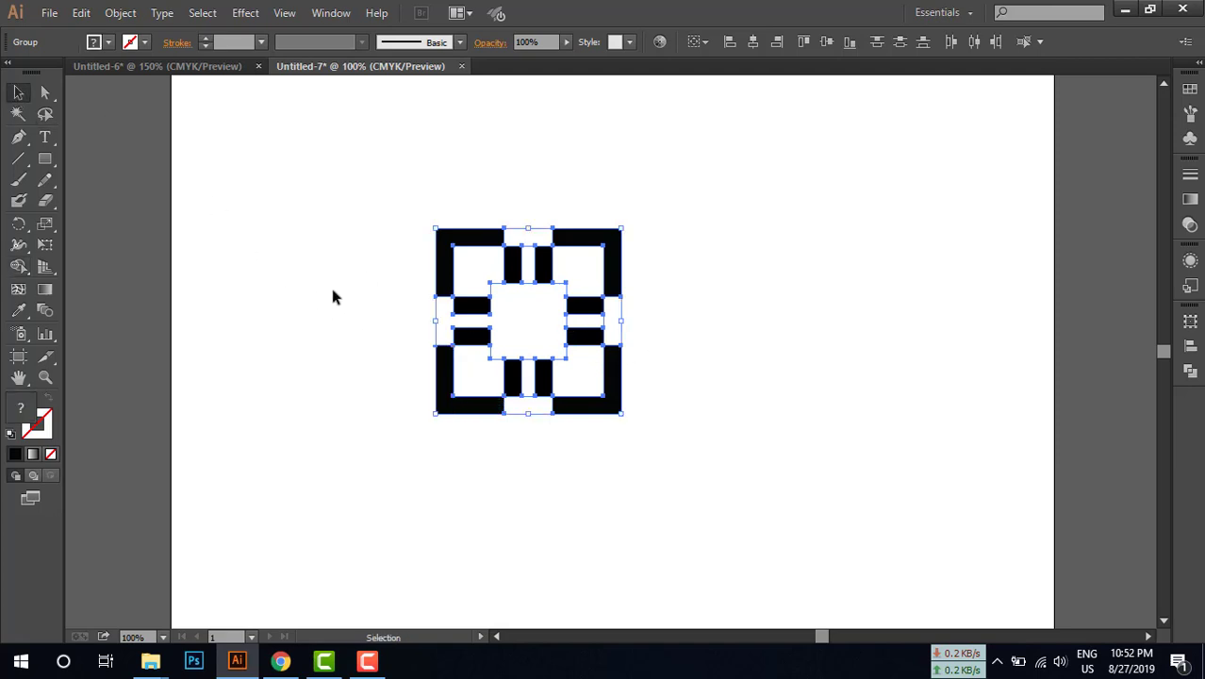
{"action": "left_click", "coordinate": [481, 320]}
{"action": "left_click", "coordinate": [565, 352]}
{"action": "right_click", "coordinate": [565, 358]}
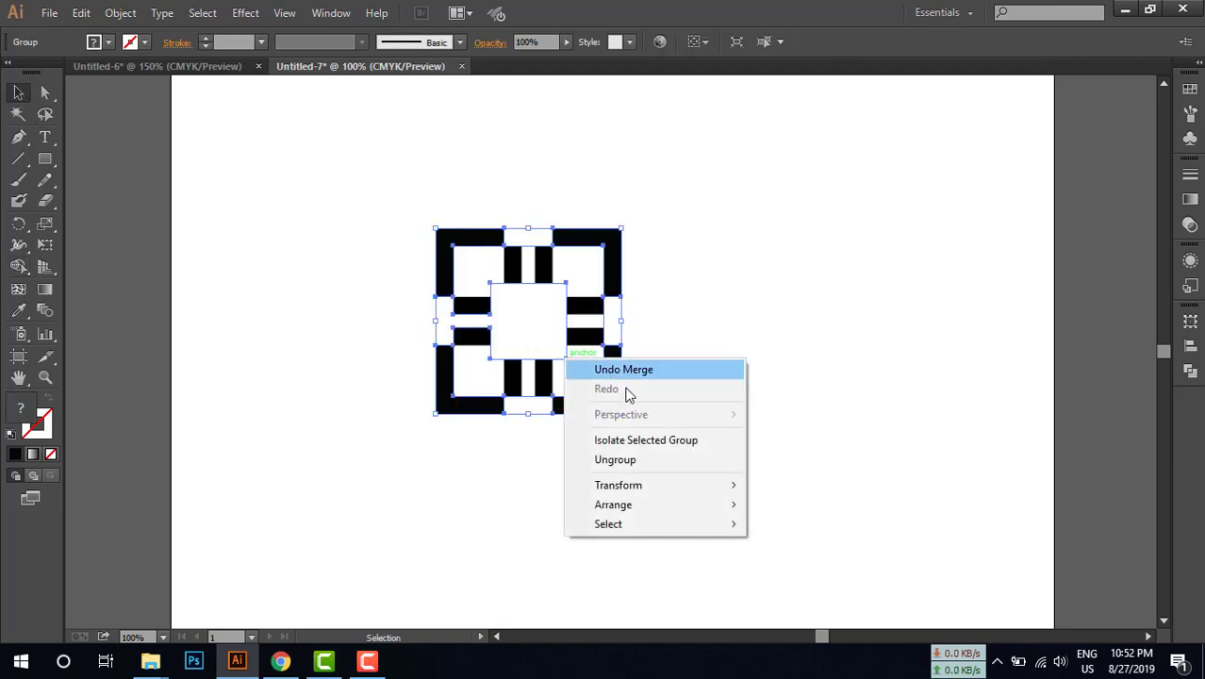
{"action": "left_click", "coordinate": [646, 460]}
{"action": "left_click", "coordinate": [707, 371]}
{"action": "left_click", "coordinate": [568, 365]}
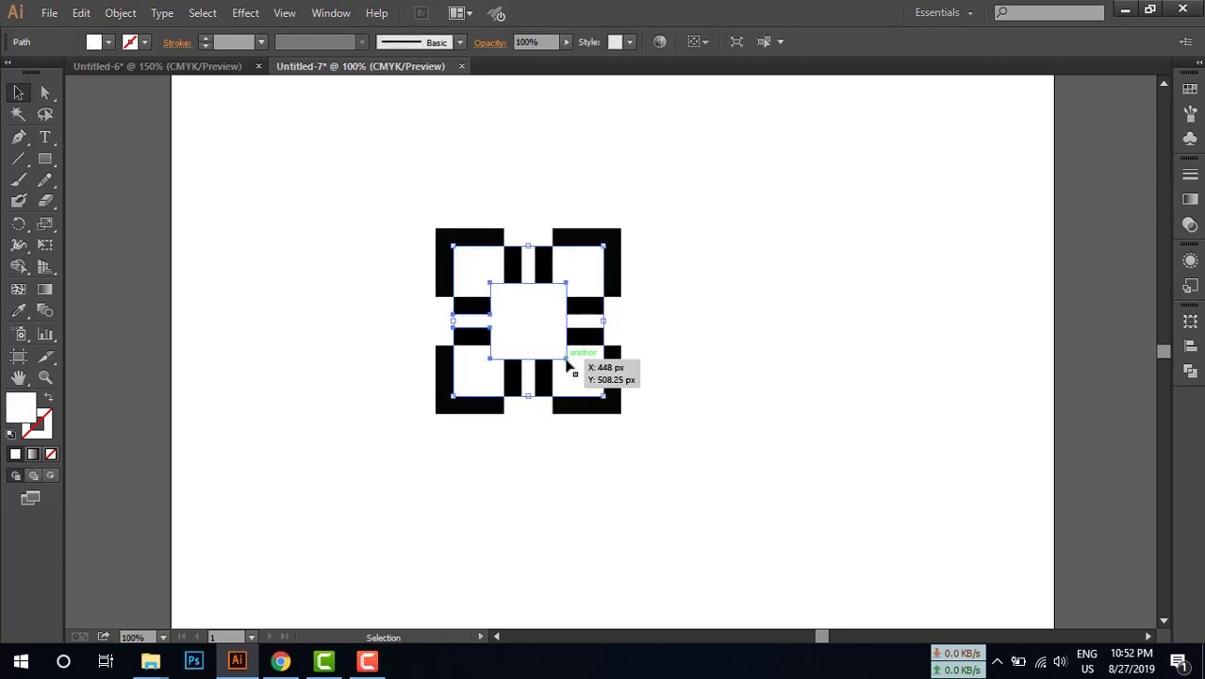
{"action": "right_click", "coordinate": [568, 365]}
{"action": "left_click", "coordinate": [861, 481]}
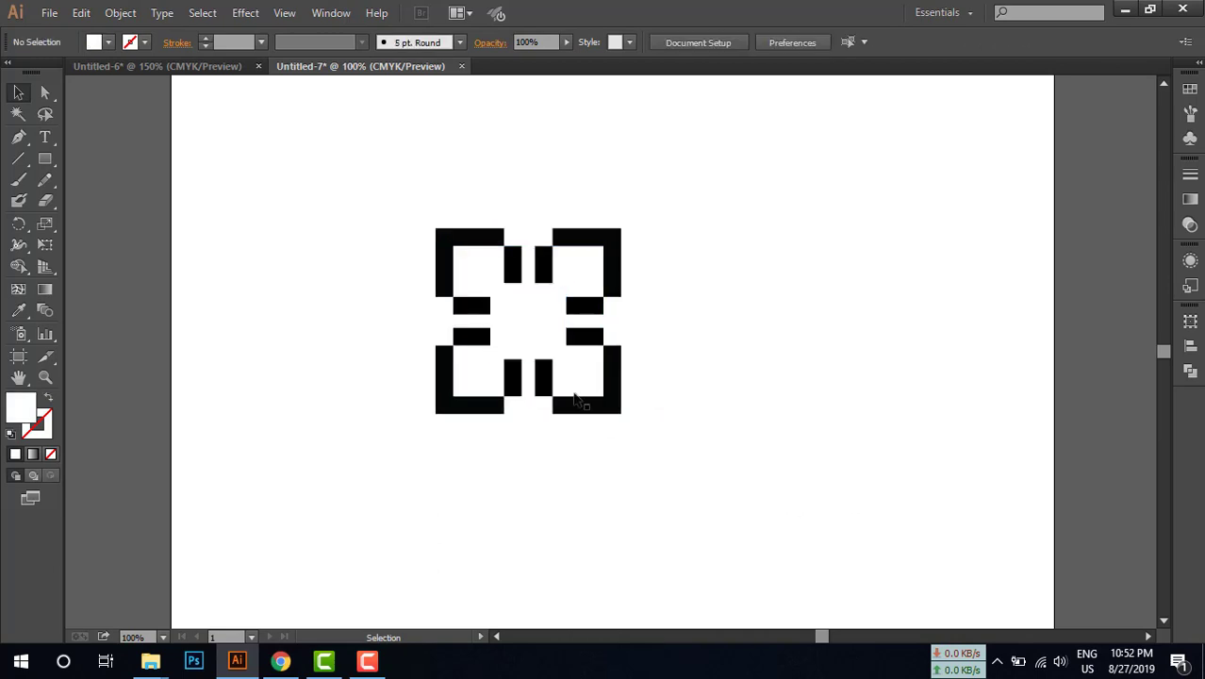
{"action": "left_click", "coordinate": [562, 359]}
{"action": "key", "text": "Delete"}
Fill the eight short inner bars with the orange swatch
{"action": "left_click", "coordinate": [515, 273]}
{"action": "left_click", "coordinate": [478, 306], "text": "shift"}
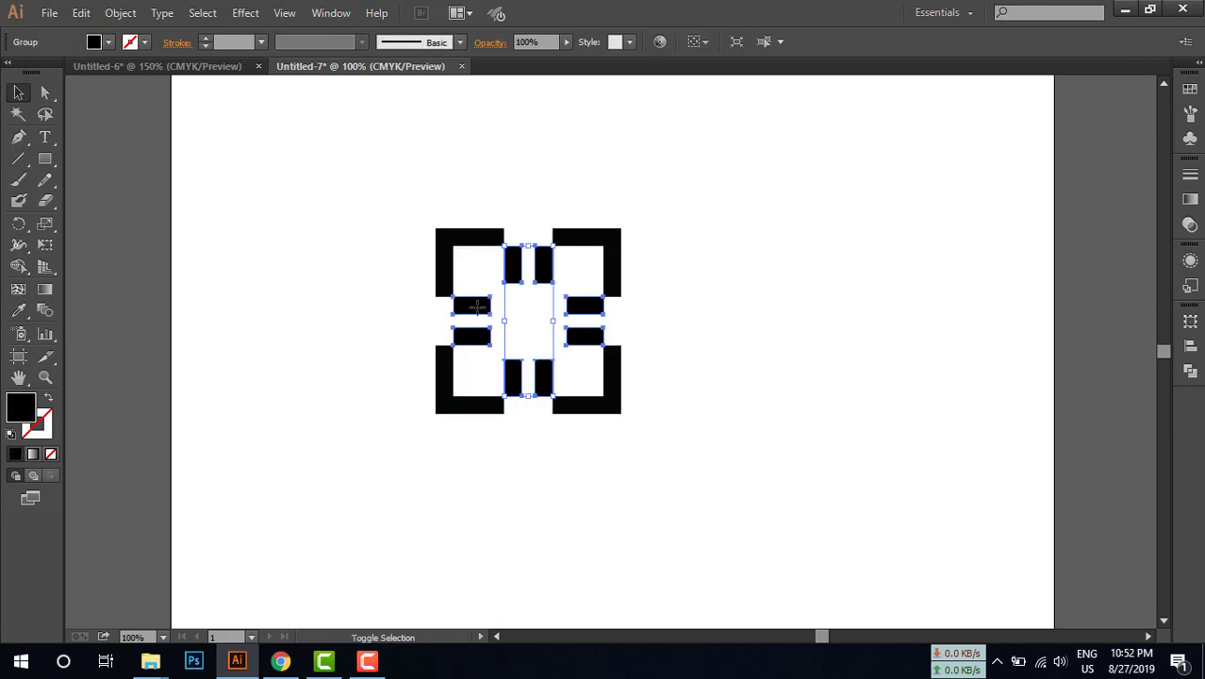
{"action": "left_click", "coordinate": [109, 43]}
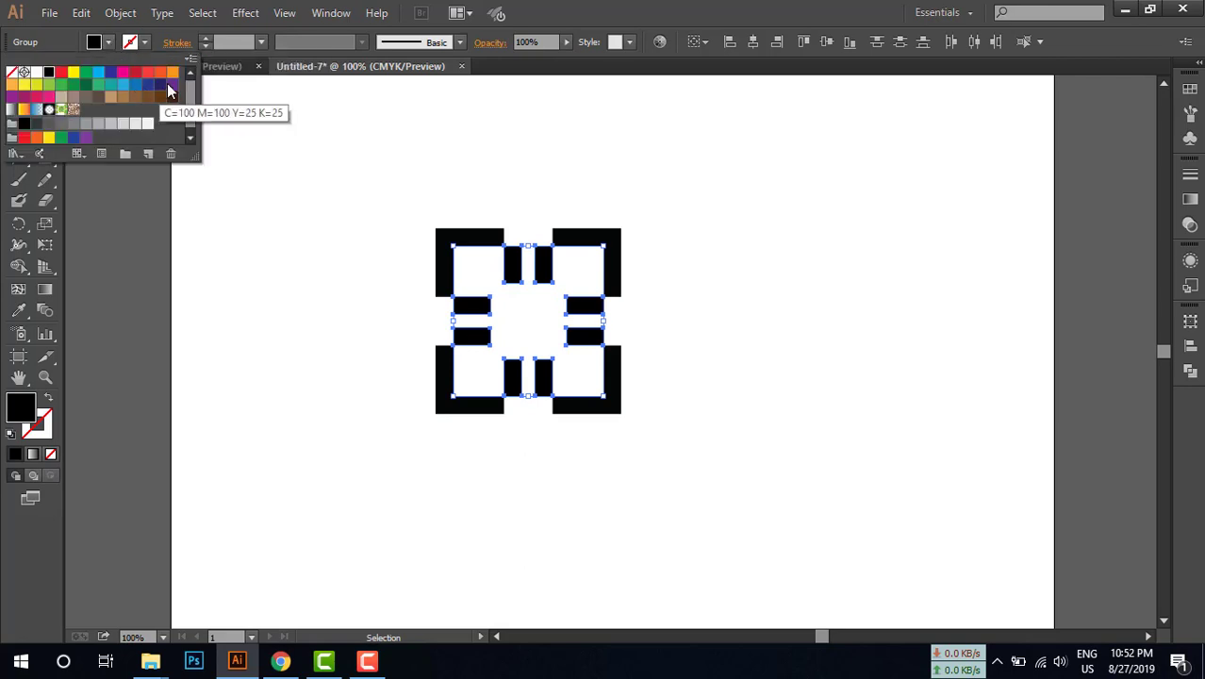
{"action": "left_click", "coordinate": [49, 72]}
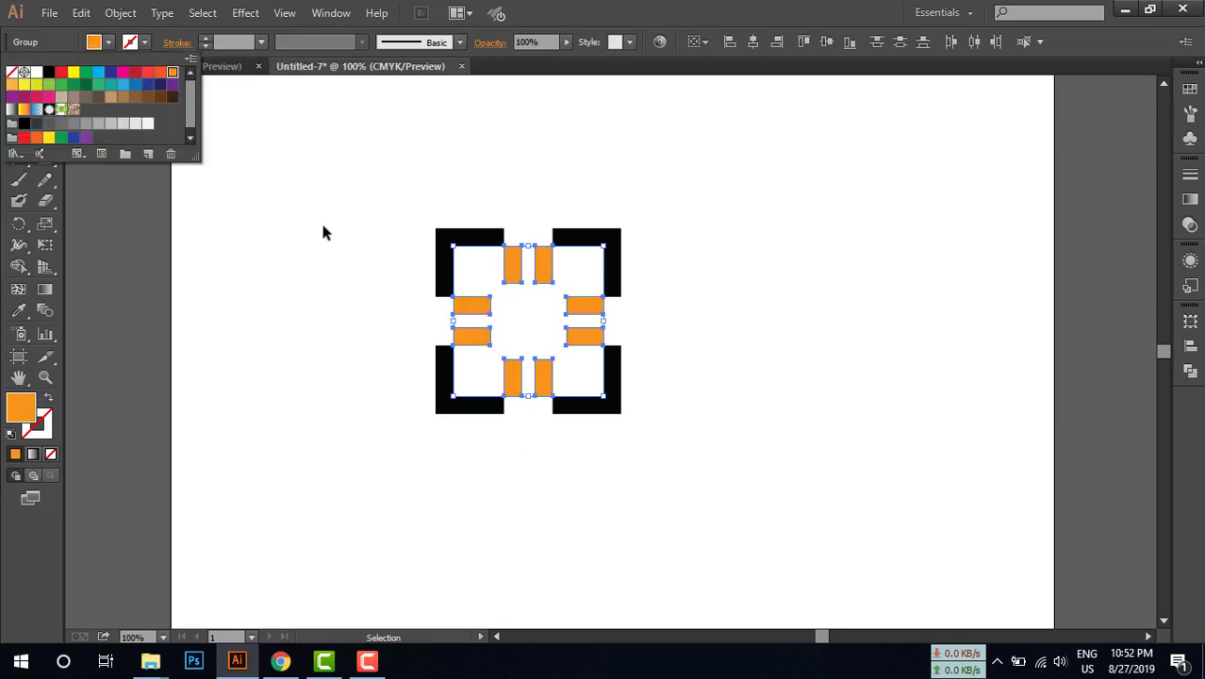
Fill the four corner brackets with dark grey 2d2d2d
{"action": "left_click", "coordinate": [445, 235]}
{"action": "left_click", "coordinate": [613, 253], "text": "shift"}
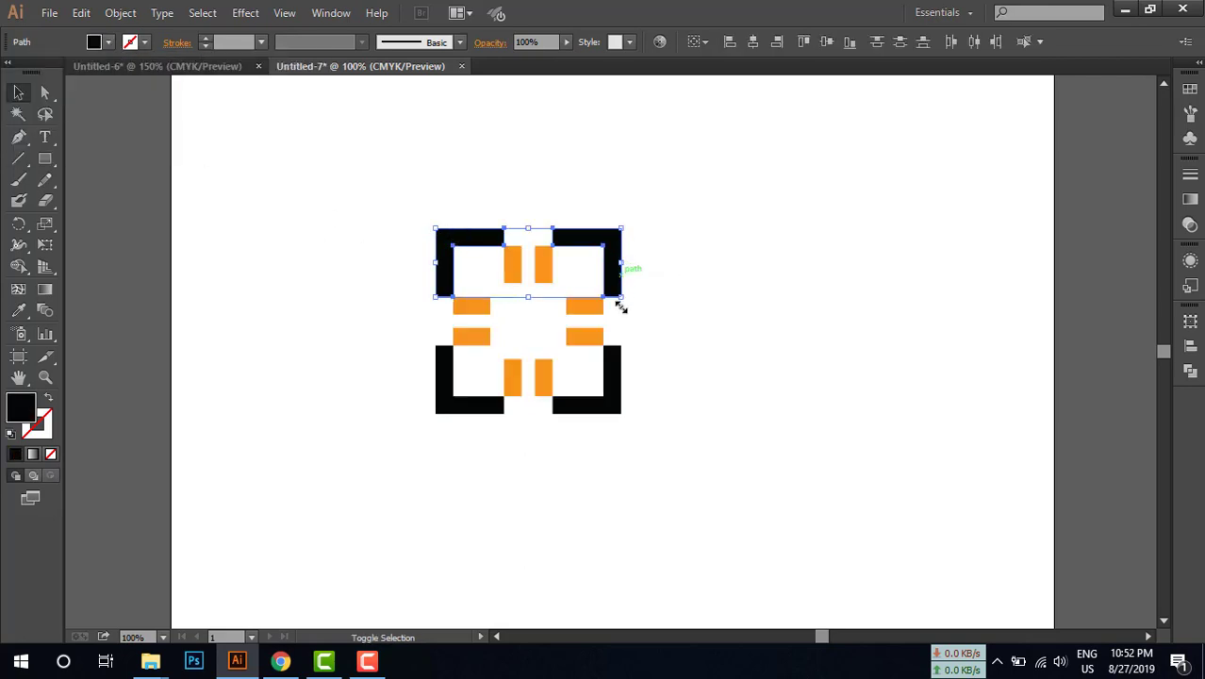
{"action": "left_click", "coordinate": [618, 360], "text": "shift"}
{"action": "left_click", "coordinate": [464, 396], "text": "shift"}
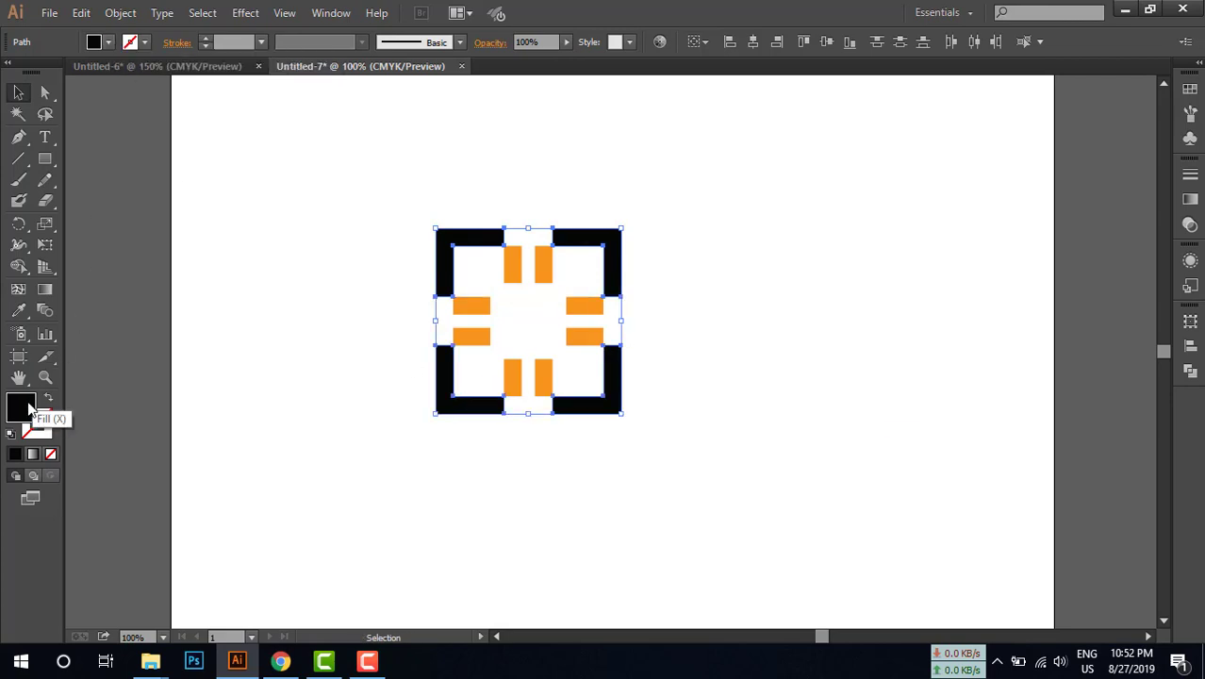
{"action": "double_click", "coordinate": [20, 405]}
{"action": "left_click", "coordinate": [589, 400]}
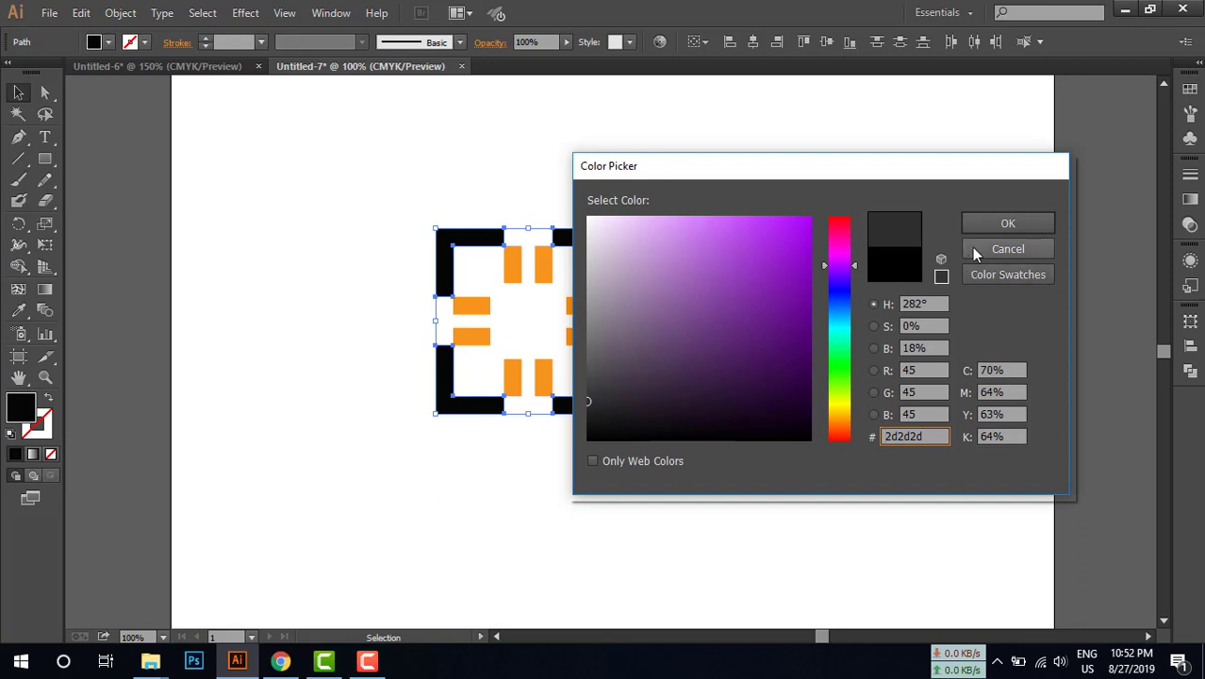
{"action": "left_click", "coordinate": [986, 223]}
{"action": "left_click", "coordinate": [363, 213]}
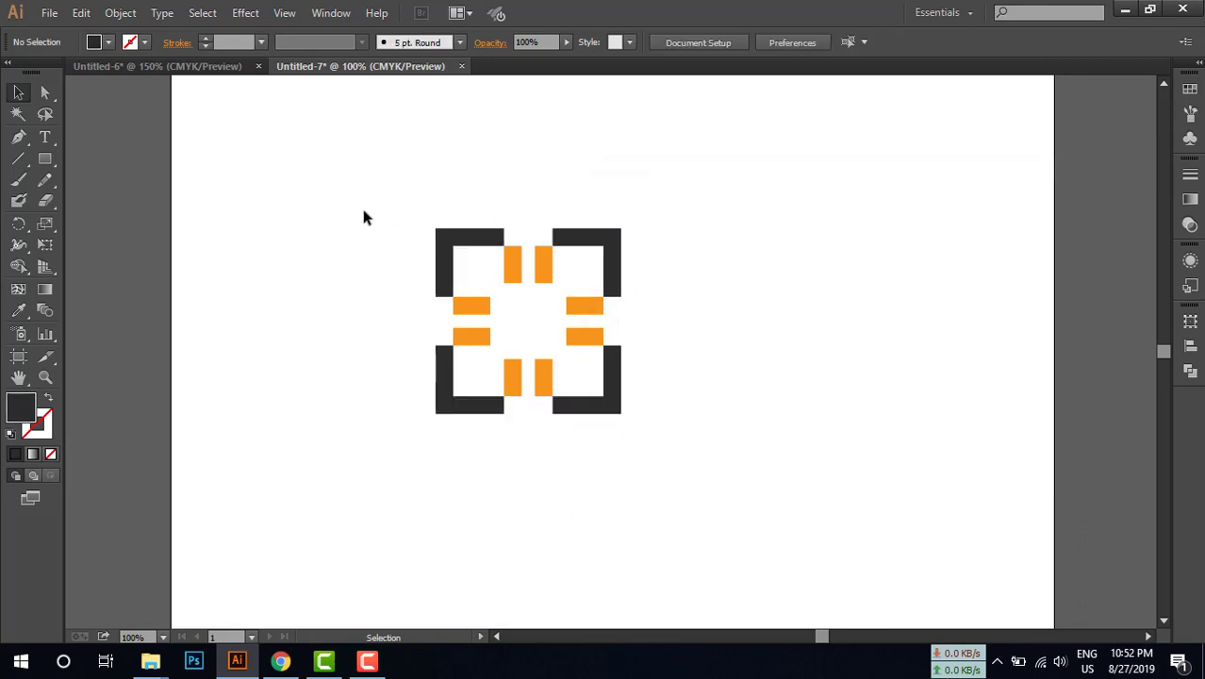
Group the whole logo, rotate it 45° into a diamond and move it to the middle of the artboard
{"action": "left_click_drag", "start_coordinate": [358, 196], "coordinate": [681, 463]}
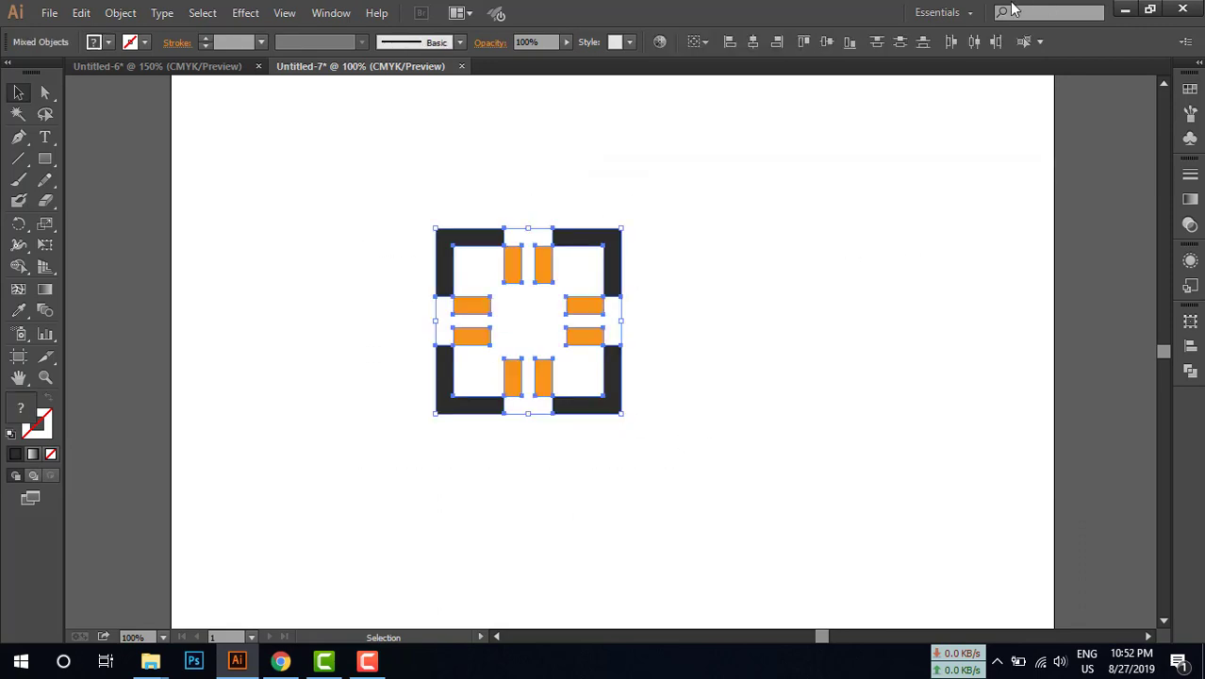
{"action": "key", "text": "ctrl+g"}
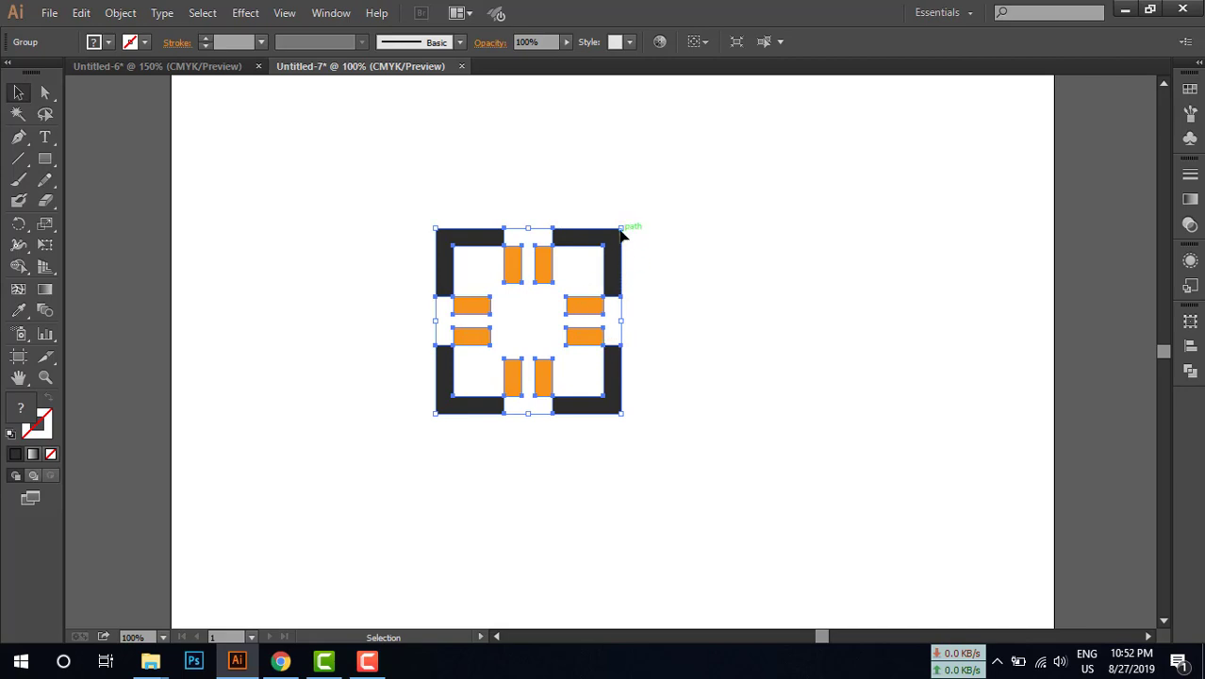
{"action": "left_click_drag", "start_coordinate": [620, 234], "coordinate": [680, 318]}
{"action": "left_click", "coordinate": [680, 317]}
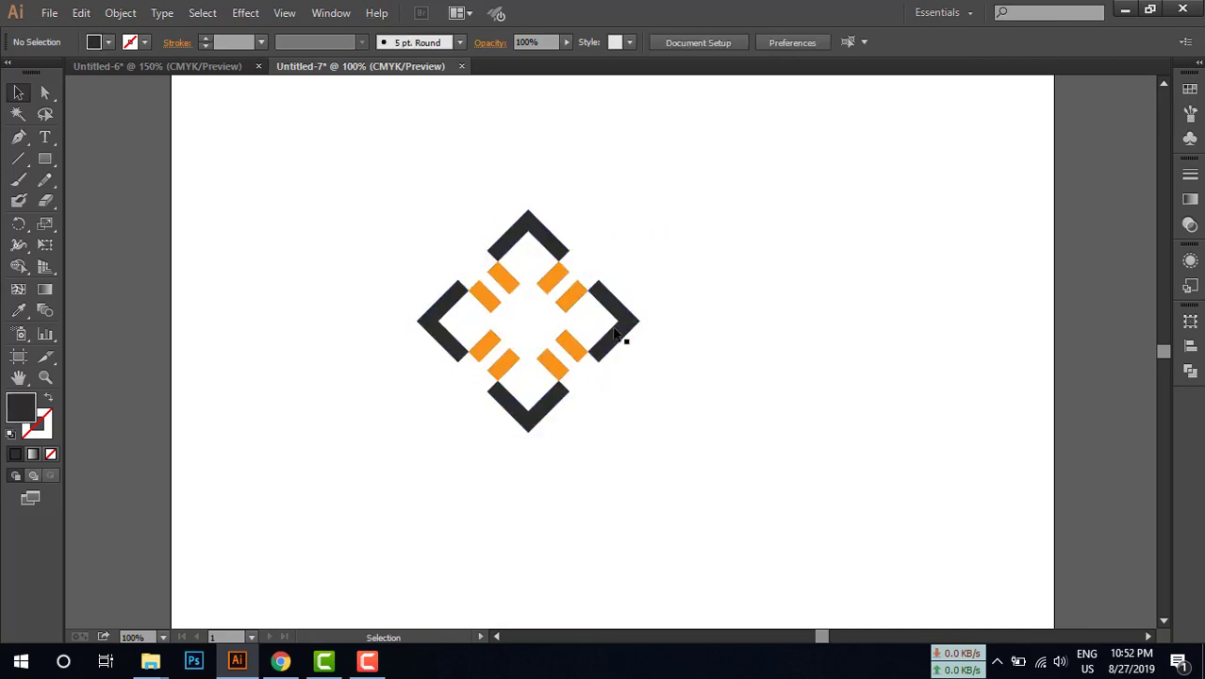
{"action": "left_click_drag", "start_coordinate": [615, 335], "coordinate": [689, 326]}
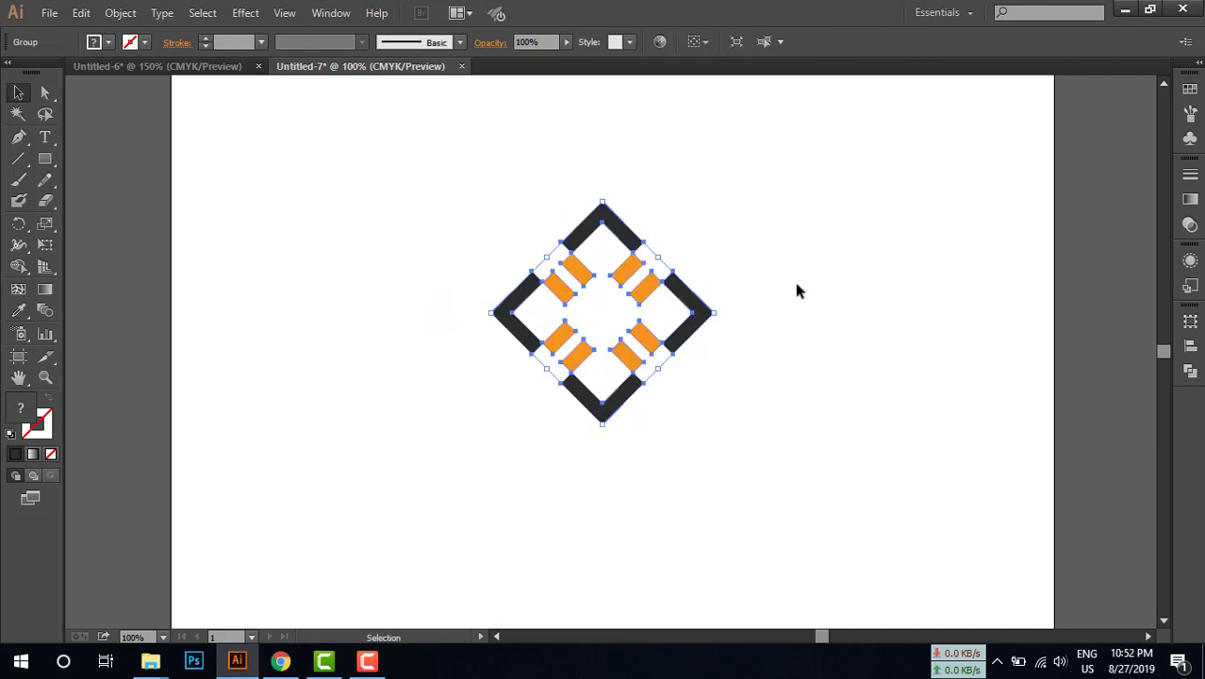
{"action": "left_click", "coordinate": [794, 278]}
Add the text COMPANY, enlarge it to 72 pt and place it centrally below the logo
{"action": "left_click", "coordinate": [44, 137]}
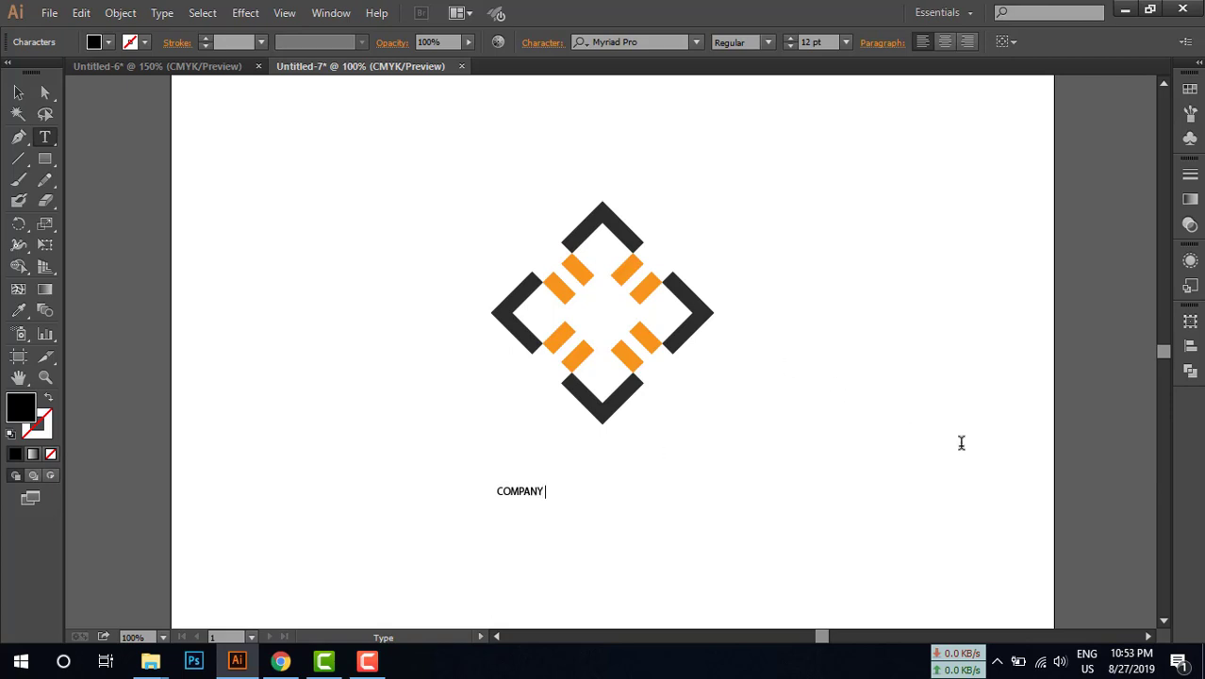
{"action": "left_click", "coordinate": [19, 92]}
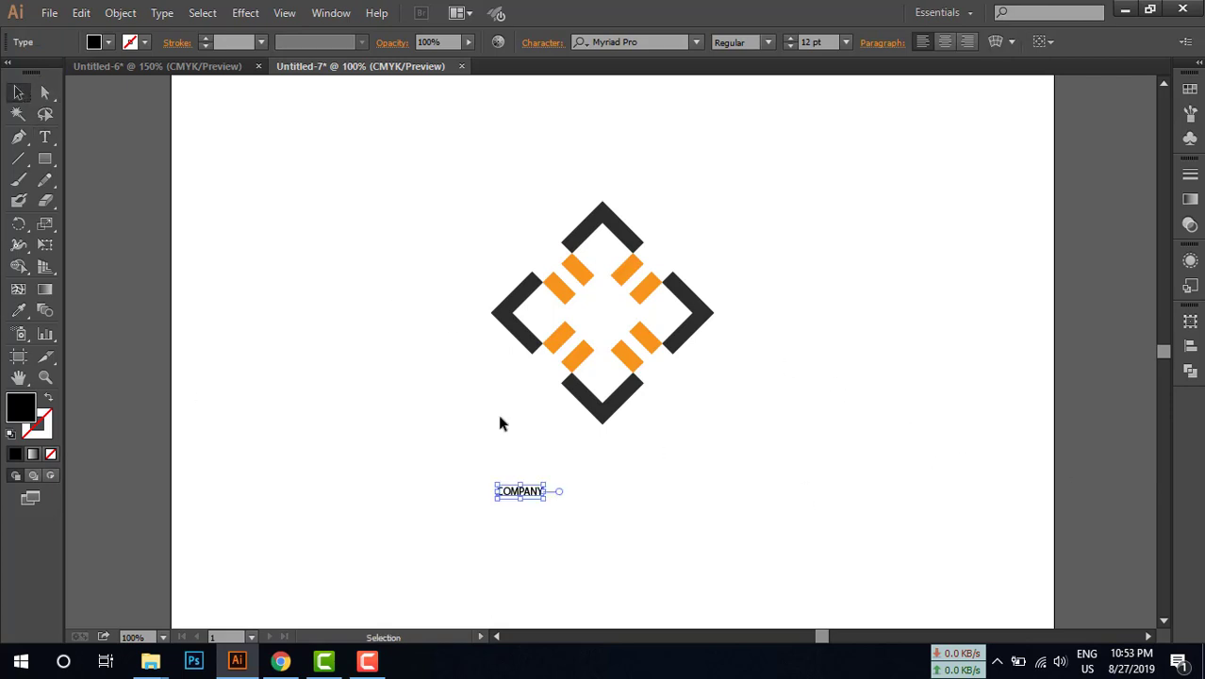
{"action": "left_click_drag", "start_coordinate": [544, 491], "coordinate": [659, 457]}
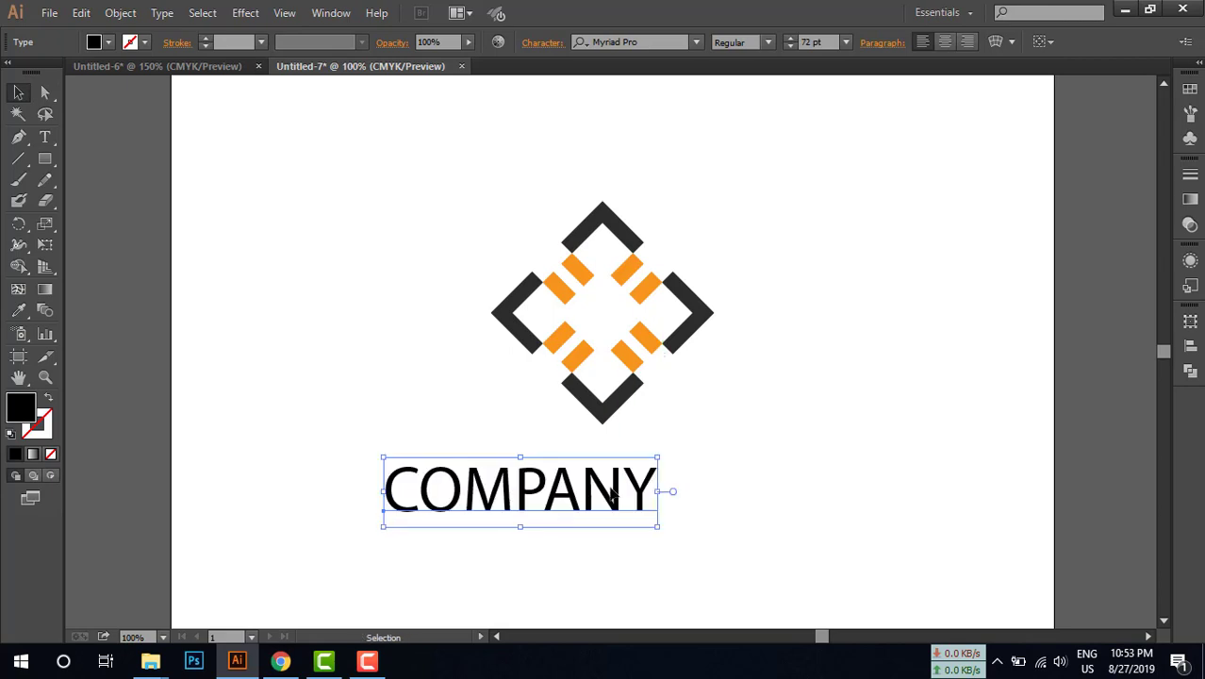
{"action": "left_click_drag", "start_coordinate": [608, 501], "coordinate": [680, 485]}
Set the COMPANY text in Montserrat SemiBold and move it back to the centre below the logo
{"action": "left_click", "coordinate": [614, 41]}
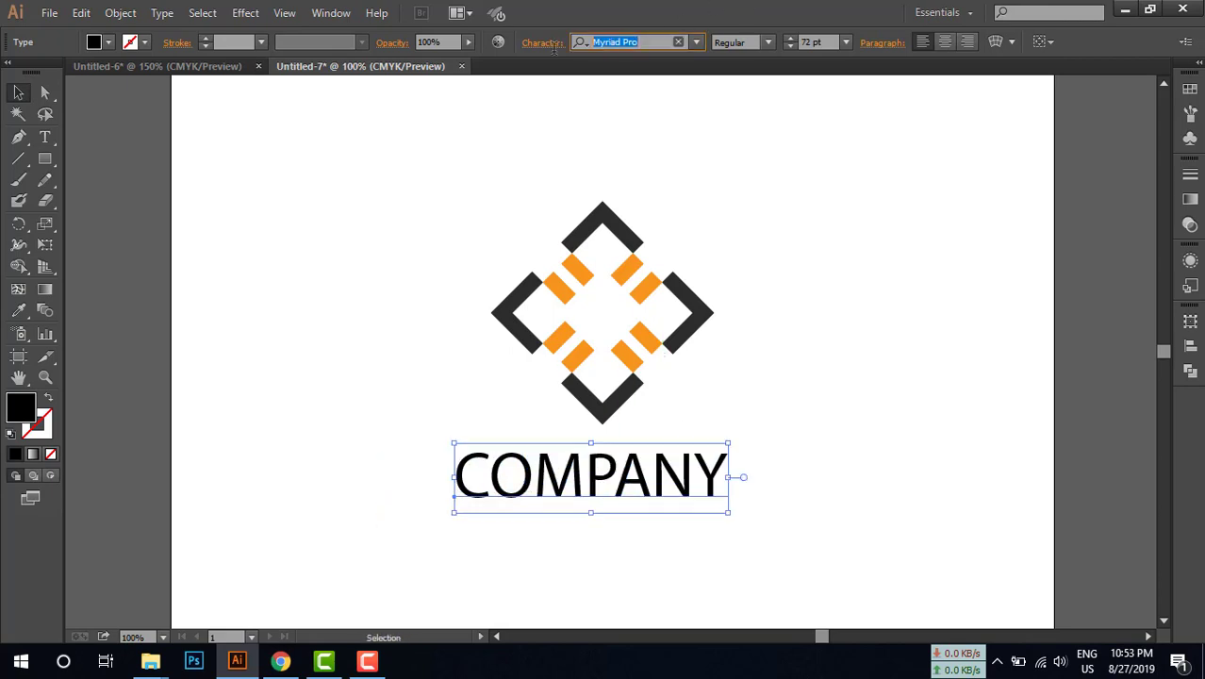
{"action": "type", "text": "MONT"}
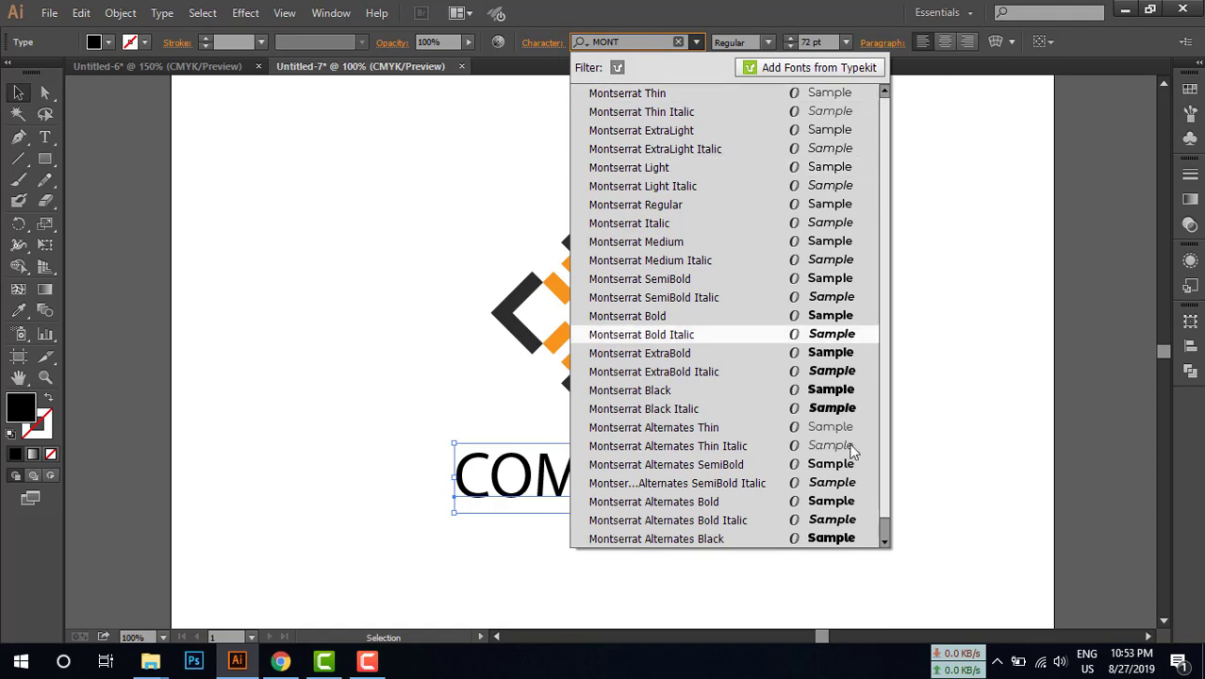
{"action": "left_click", "coordinate": [644, 321]}
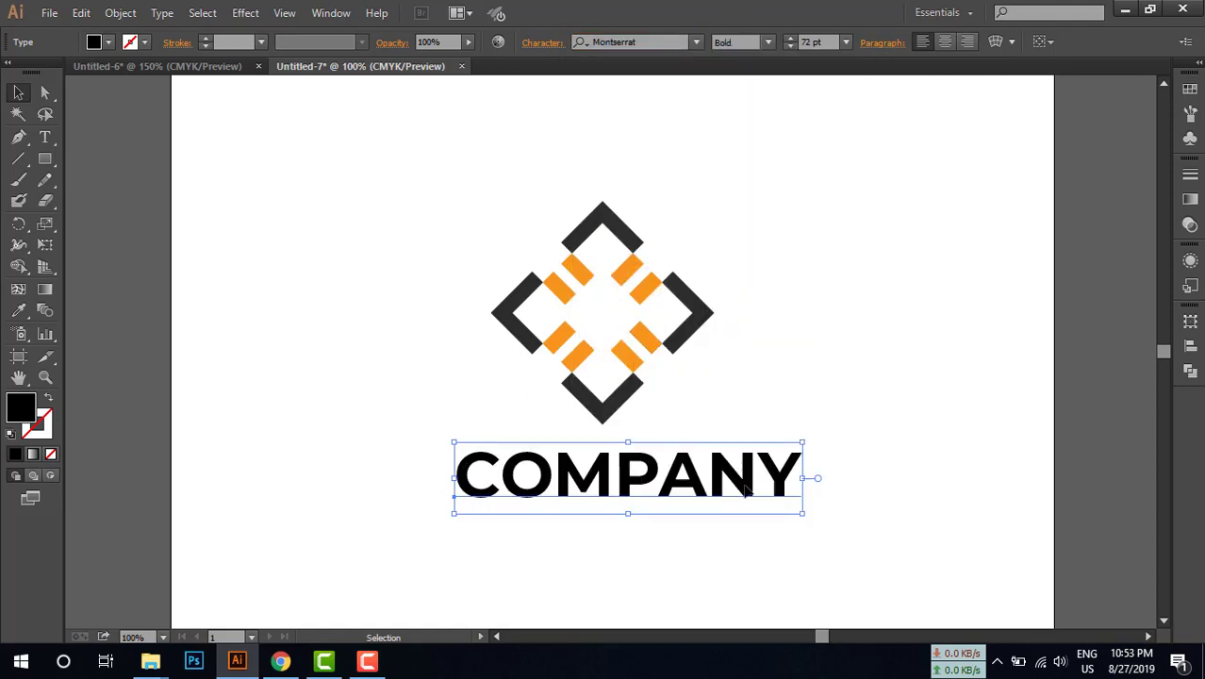
{"action": "left_click", "coordinate": [766, 44]}
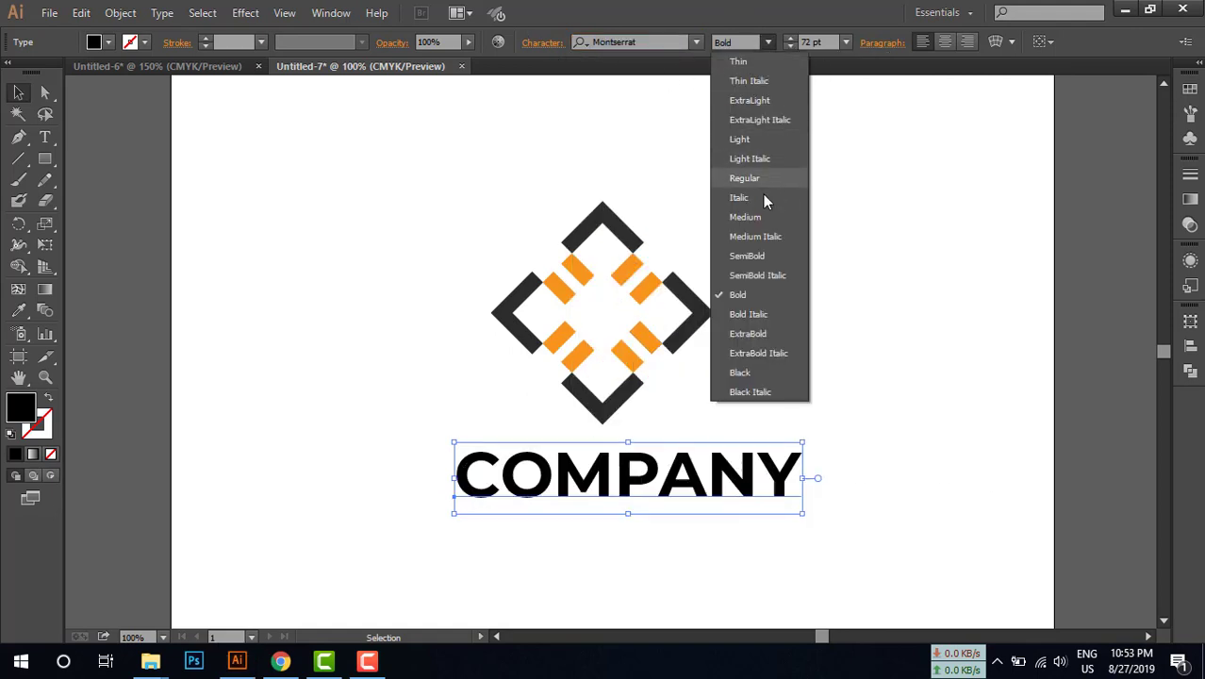
{"action": "left_click", "coordinate": [758, 261]}
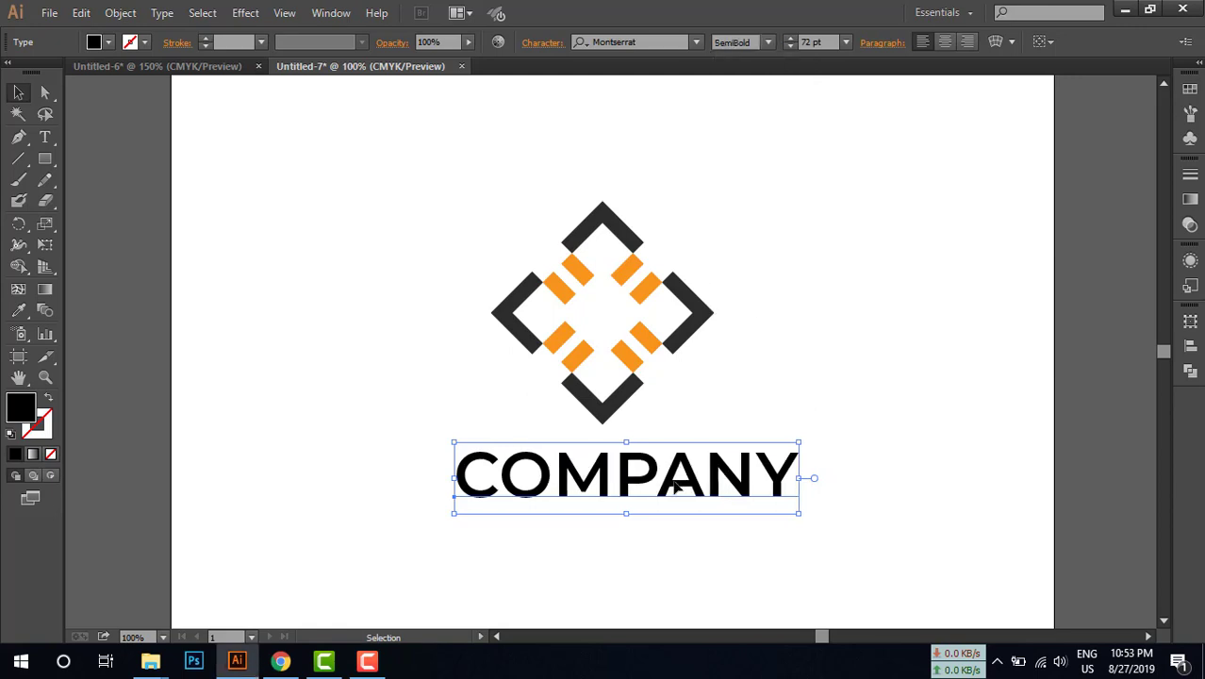
{"action": "left_click_drag", "start_coordinate": [765, 490], "coordinate": [743, 471]}
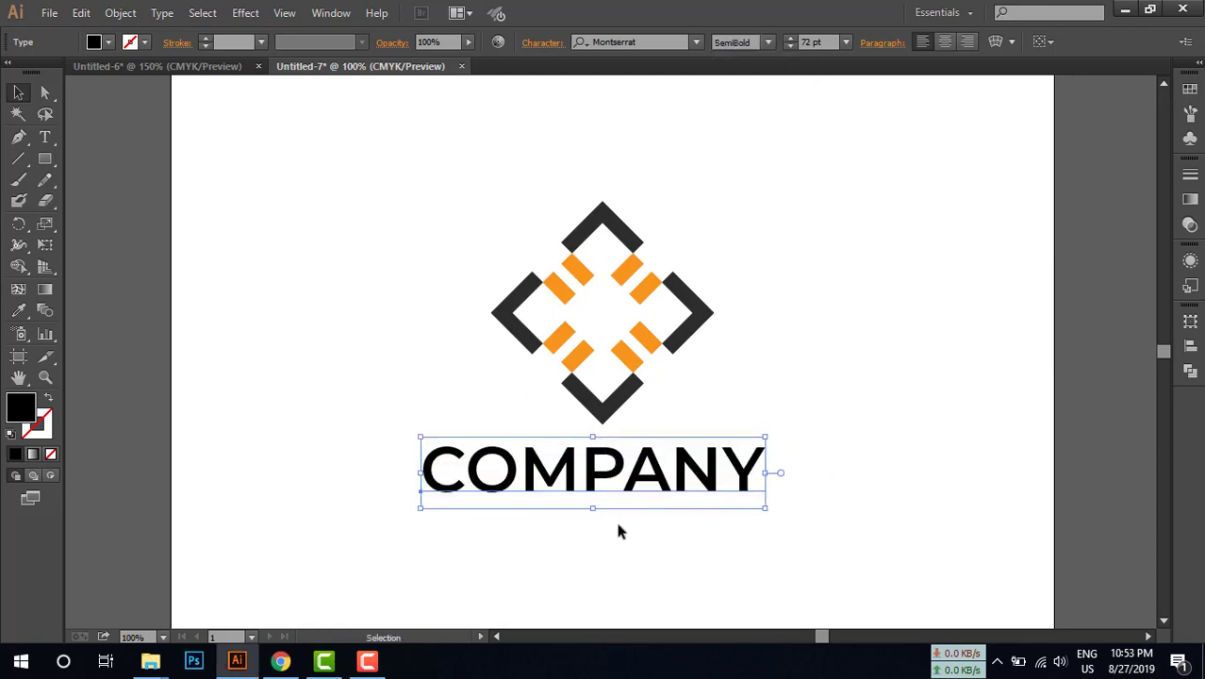
Make a smaller copy of COMPANY reading TAGLINE GOES HERE at 26.55 pt and place it just beneath the company name
{"action": "left_click_drag", "start_coordinate": [634, 481], "coordinate": [635, 554]}
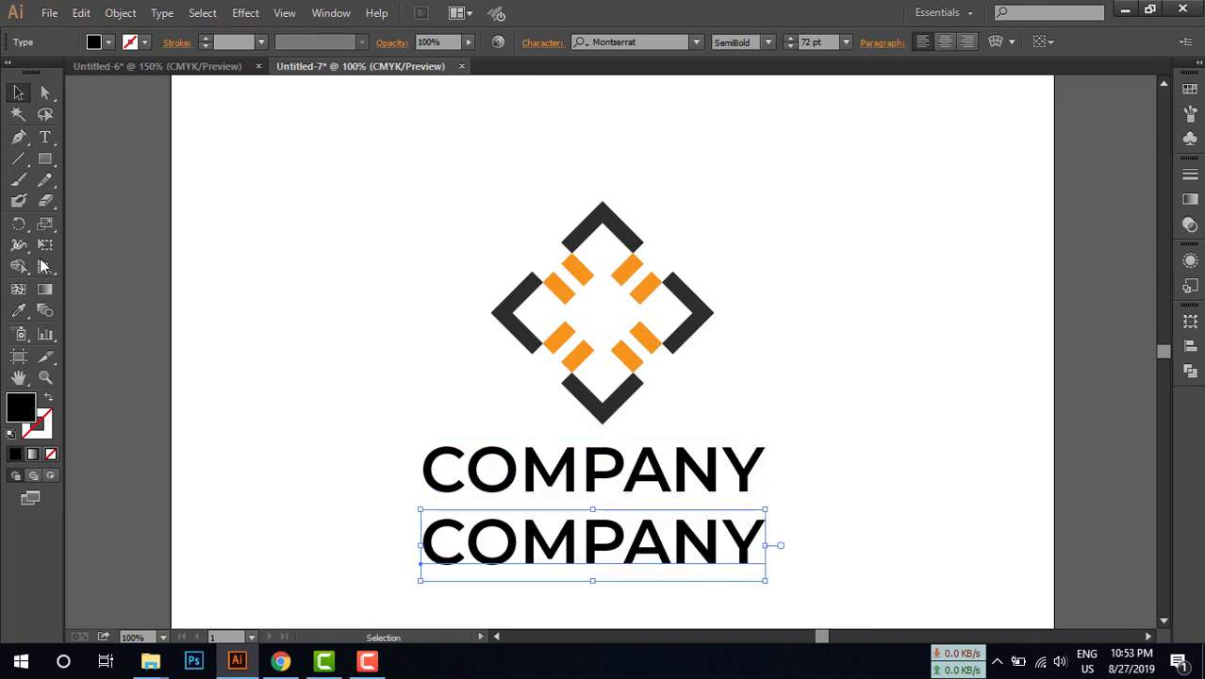
{"action": "left_click_drag", "start_coordinate": [765, 509], "coordinate": [678, 527]}
{"action": "key", "text": "t"}
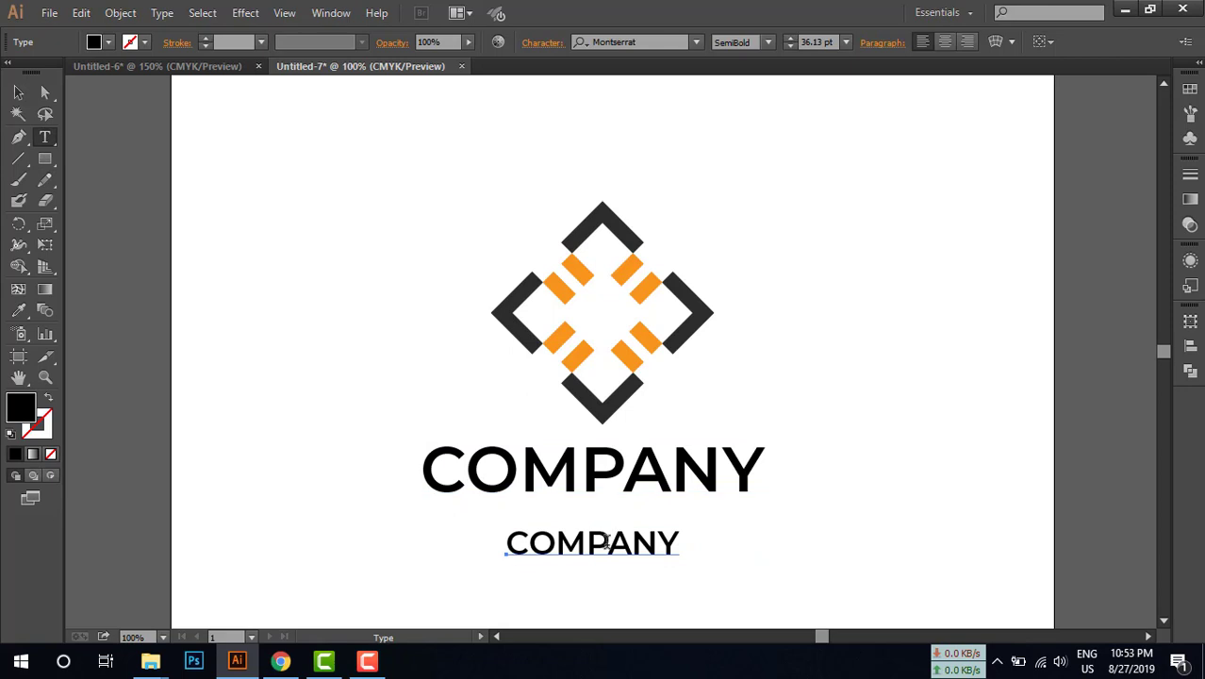
{"action": "double_click", "coordinate": [619, 542]}
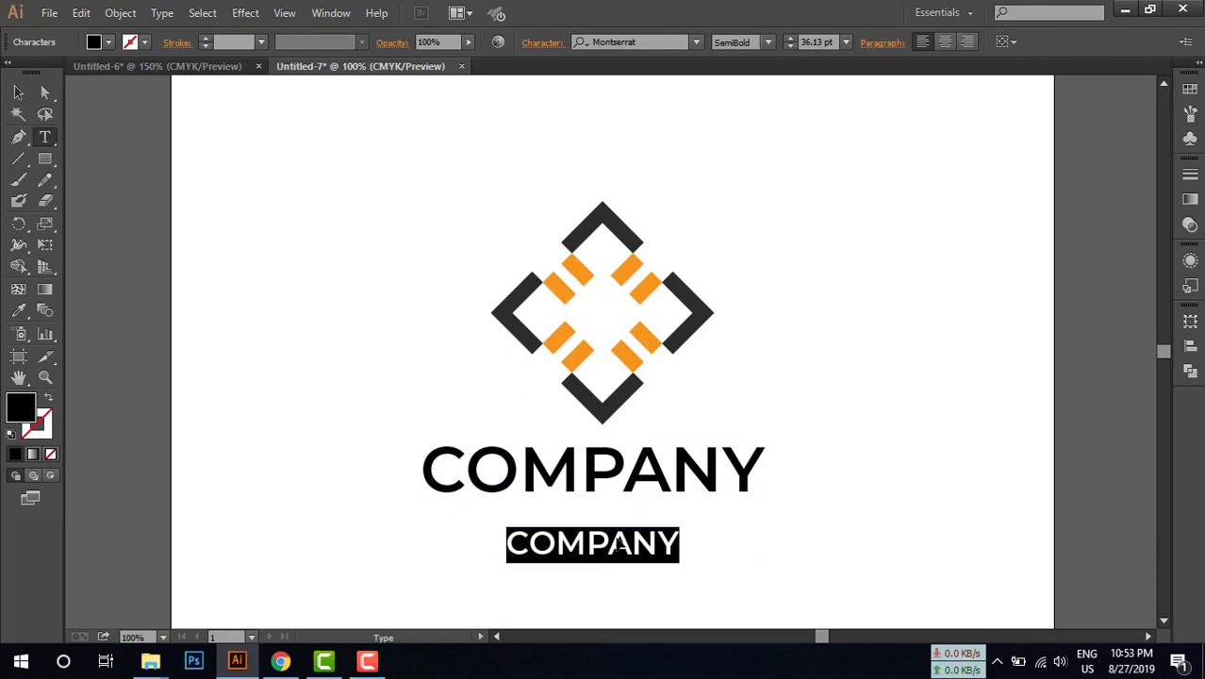
{"action": "type", "text": "TAGLIN"}
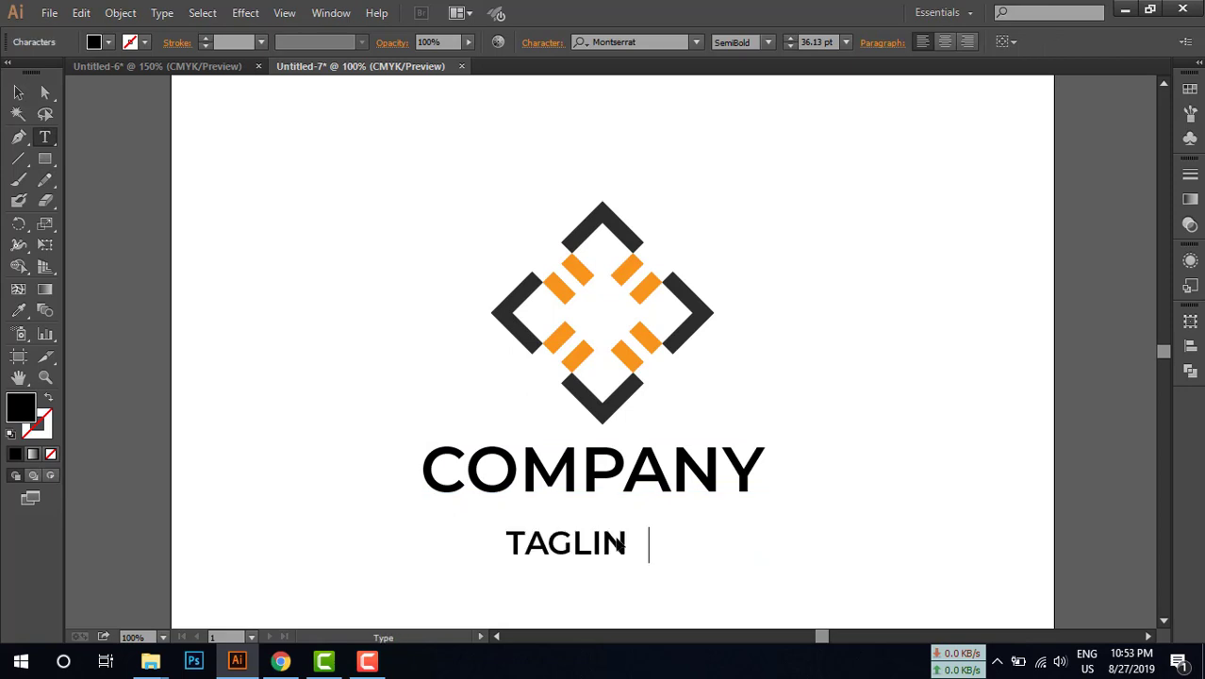
{"action": "type", "text": "E GOES H"}
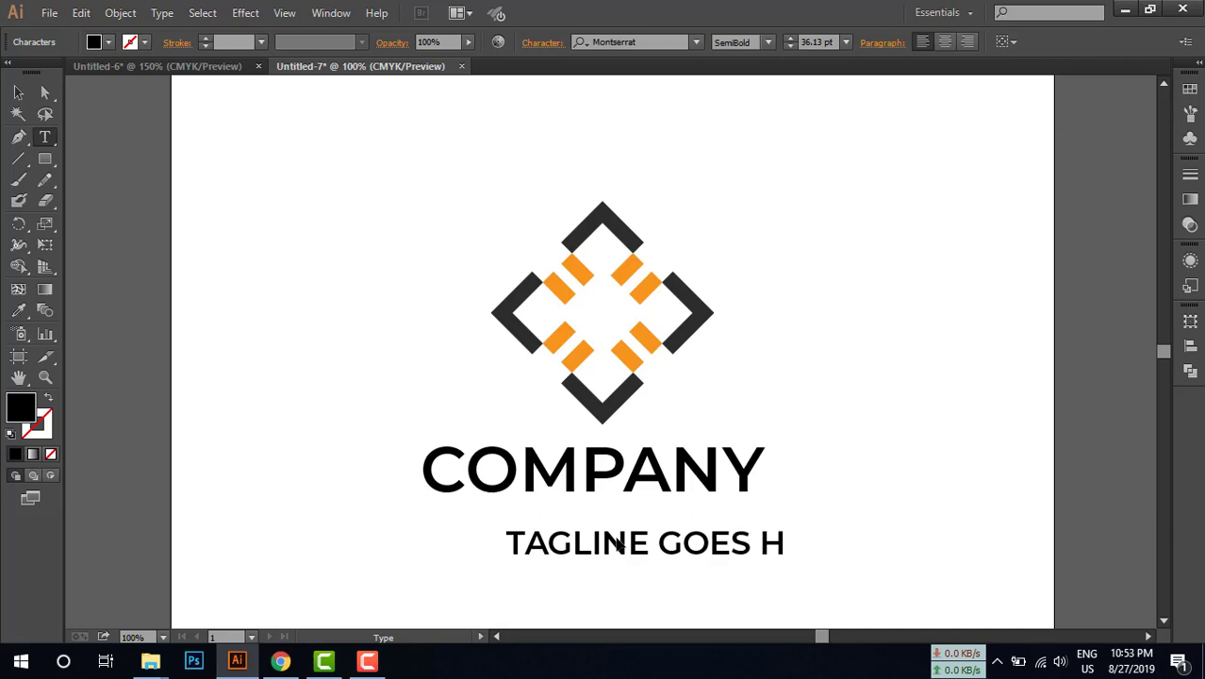
{"action": "type", "text": "ERE"}
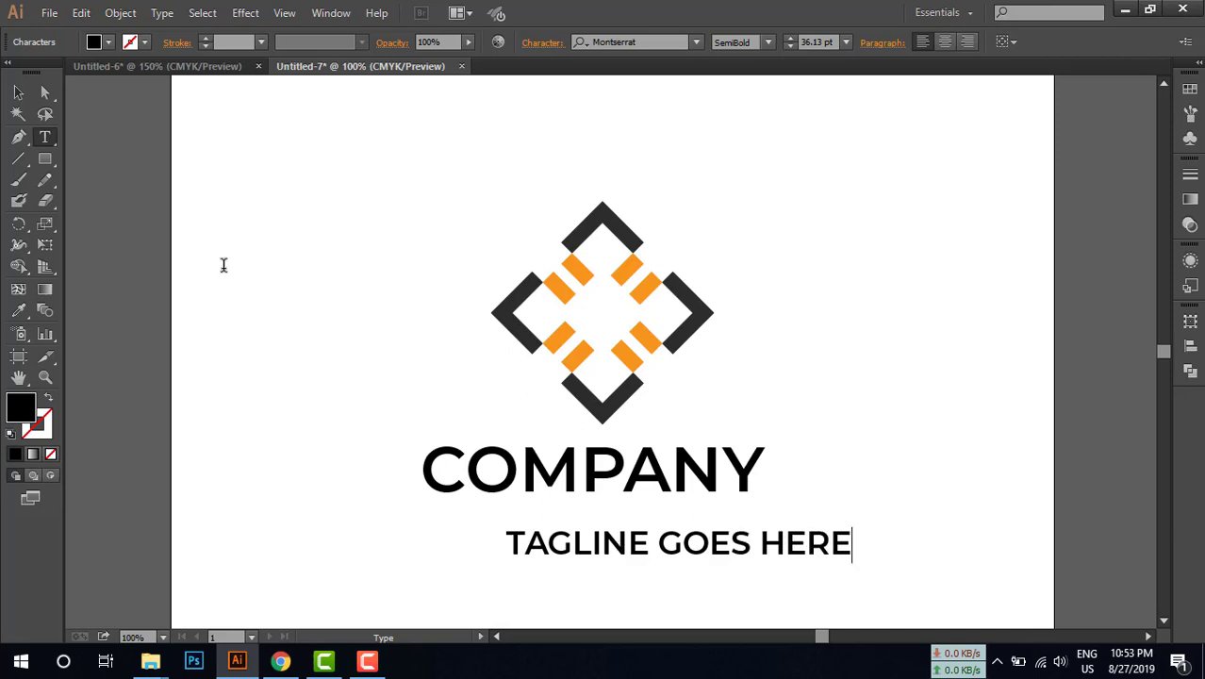
{"action": "left_click", "coordinate": [18, 91]}
{"action": "left_click_drag", "start_coordinate": [818, 544], "coordinate": [664, 534]}
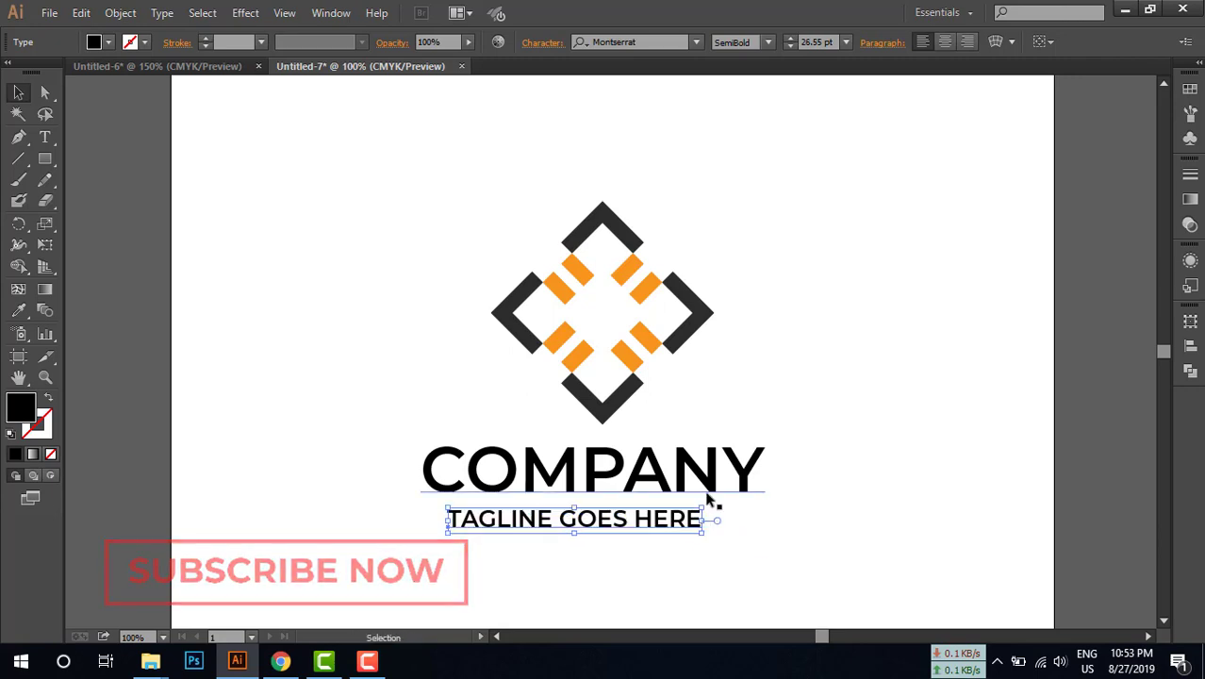
Set the tagline's tracking to 400 and line up its left edge with COMPANY
{"action": "left_click", "coordinate": [543, 44]}
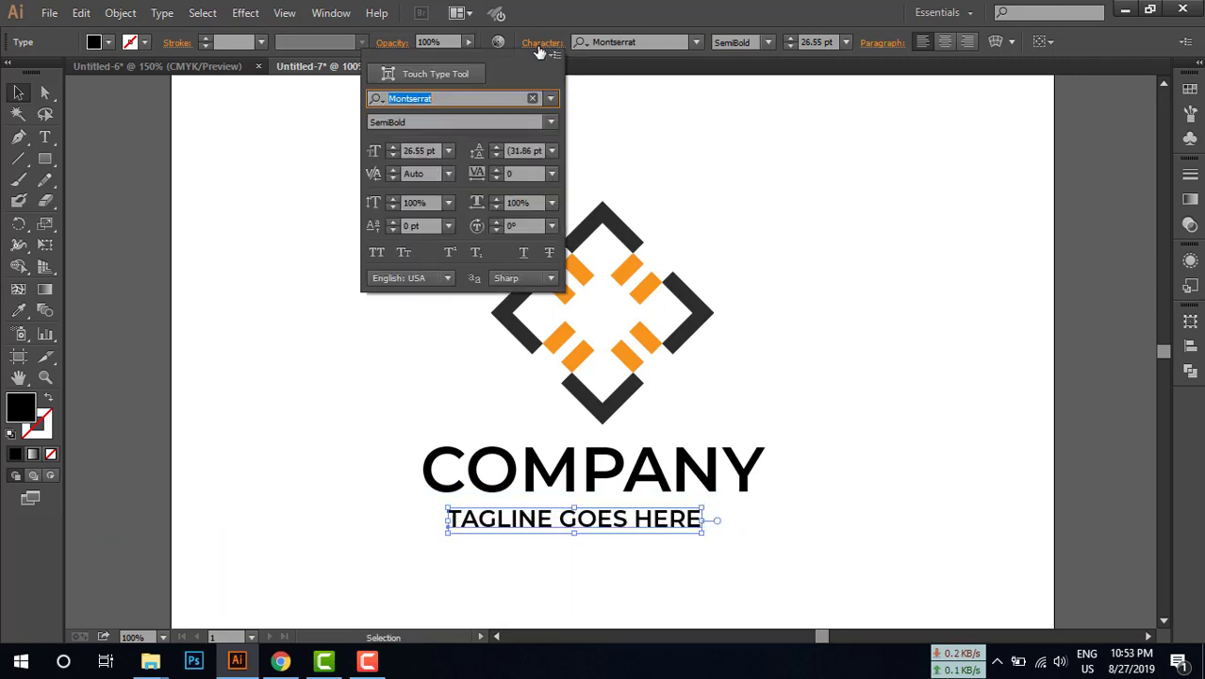
{"action": "left_click", "coordinate": [491, 177]}
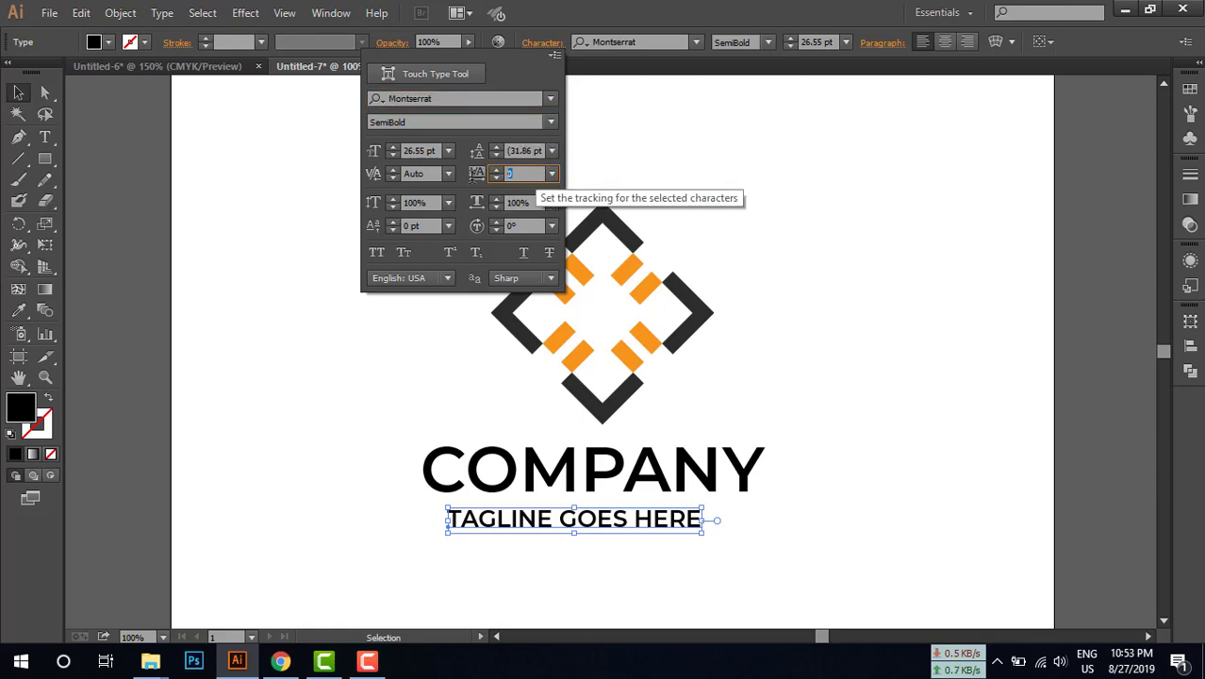
{"action": "type", "text": "400"}
{"action": "key", "text": "Return"}
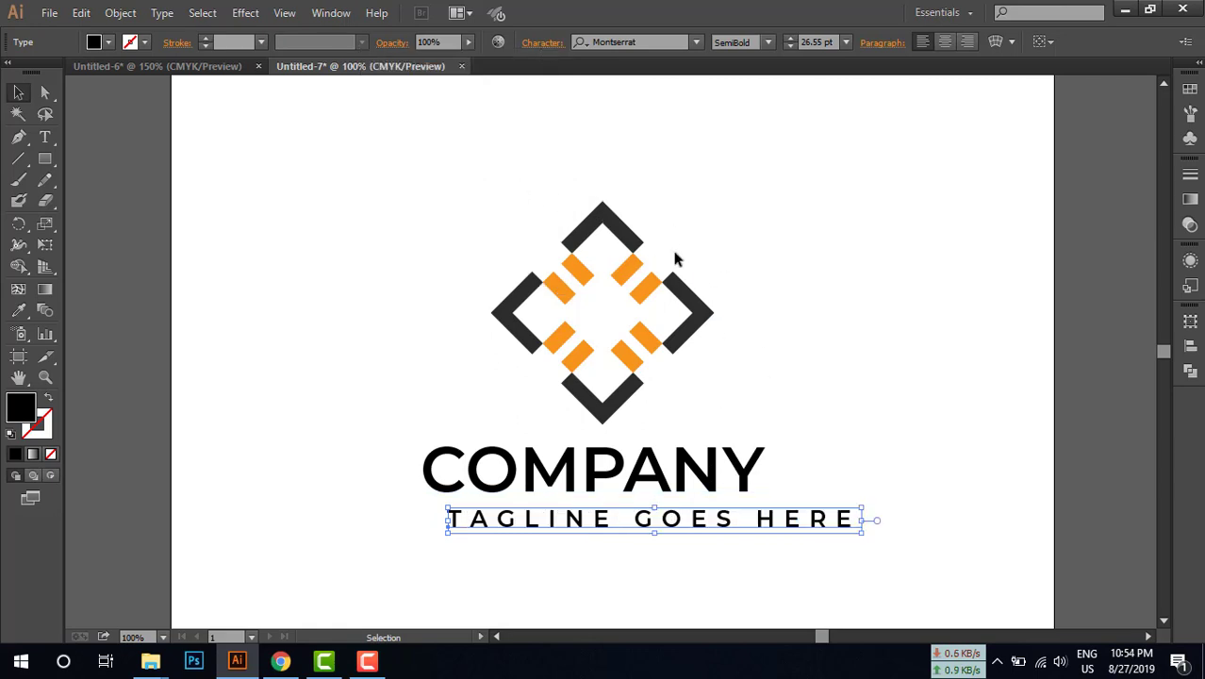
{"action": "left_click_drag", "start_coordinate": [757, 521], "coordinate": [743, 521]}
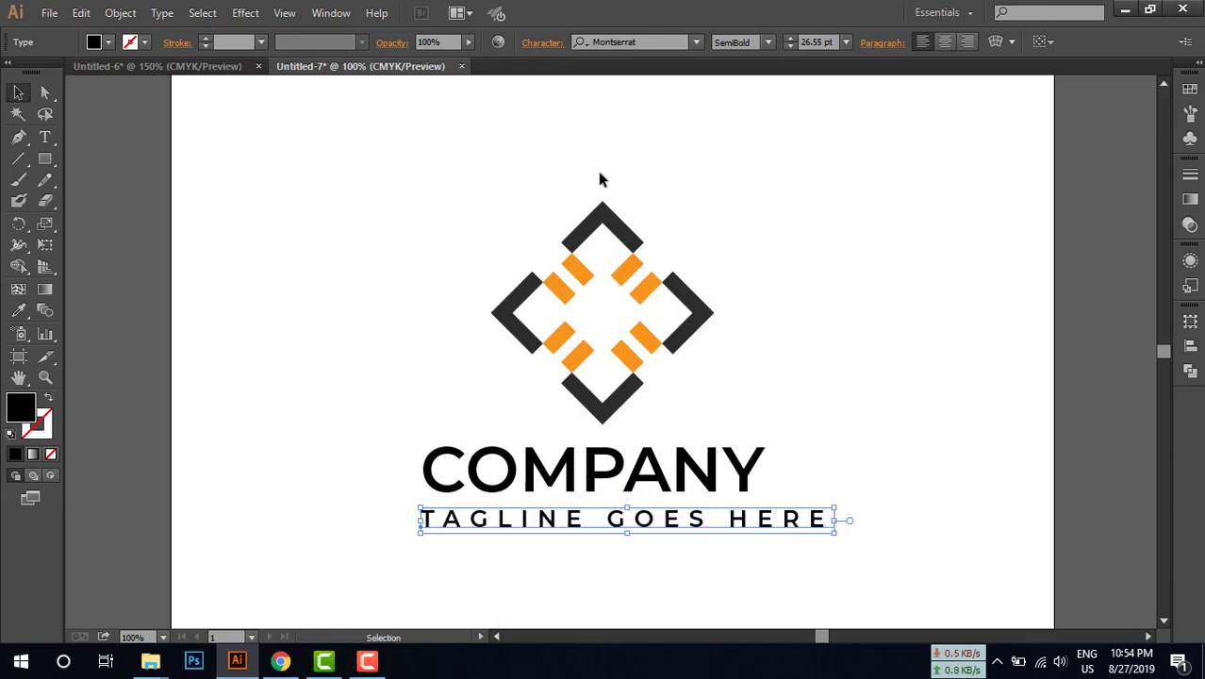
Reduce the tagline's tracking to 231 so its width matches the COMPANY text
{"action": "left_click", "coordinate": [545, 43]}
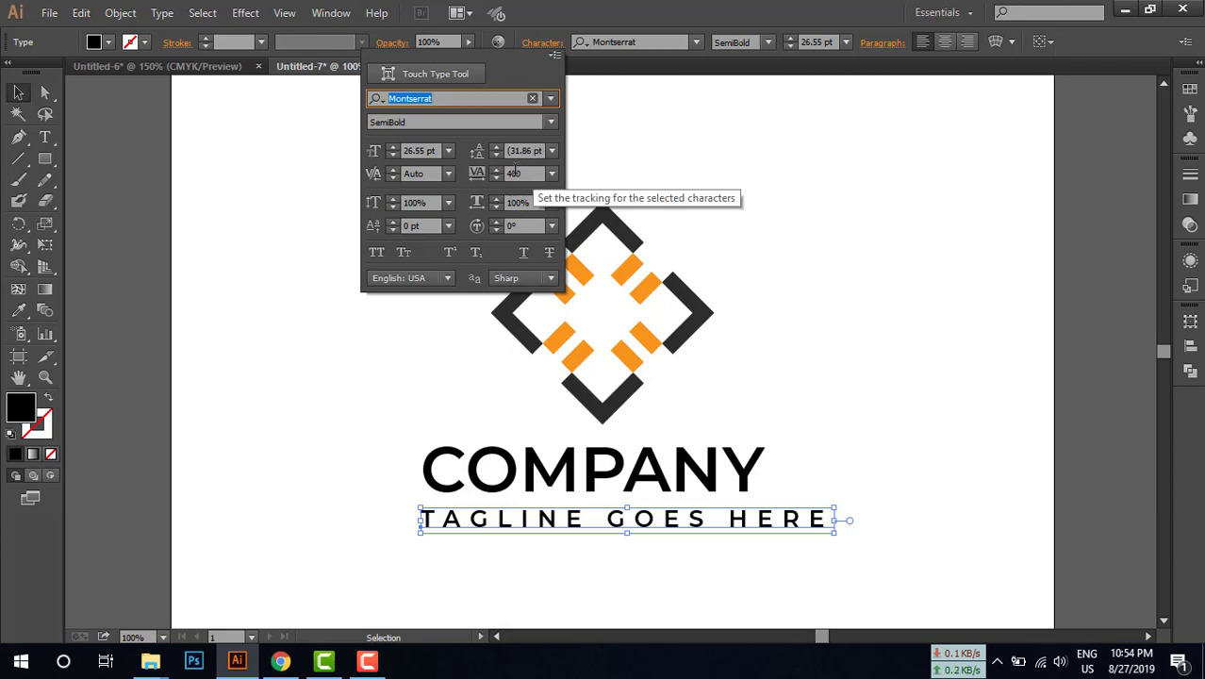
{"action": "left_click", "coordinate": [526, 174]}
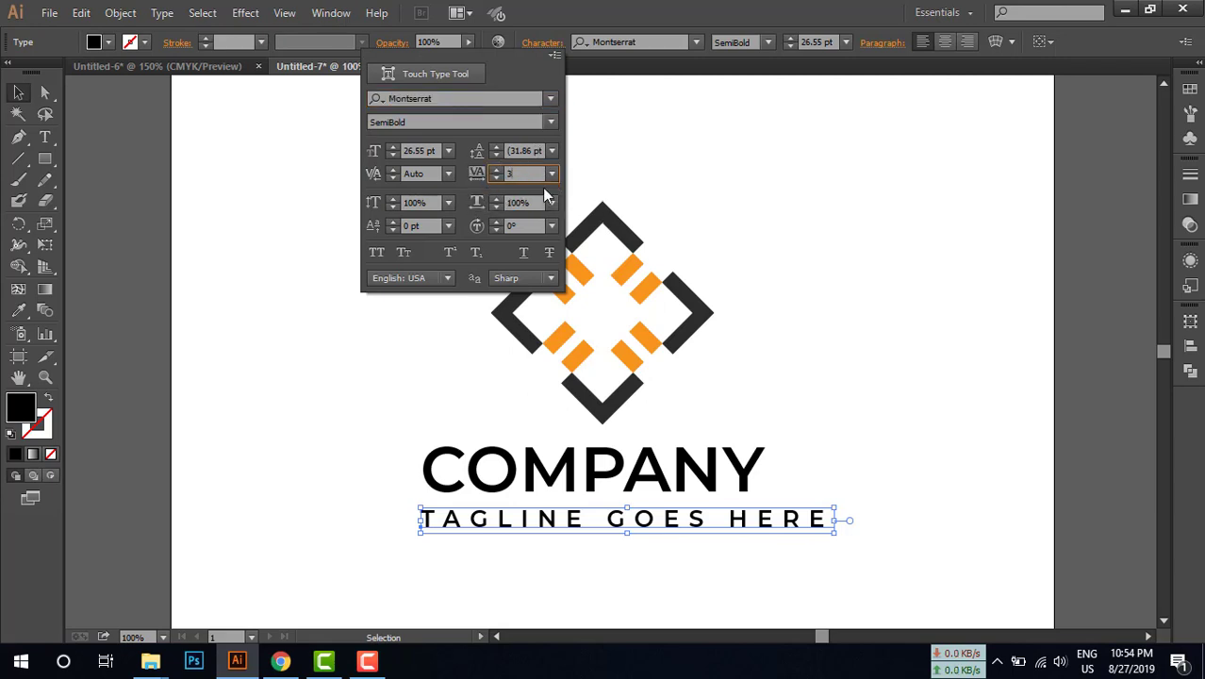
{"action": "type", "text": "300"}
{"action": "key", "text": "Return"}
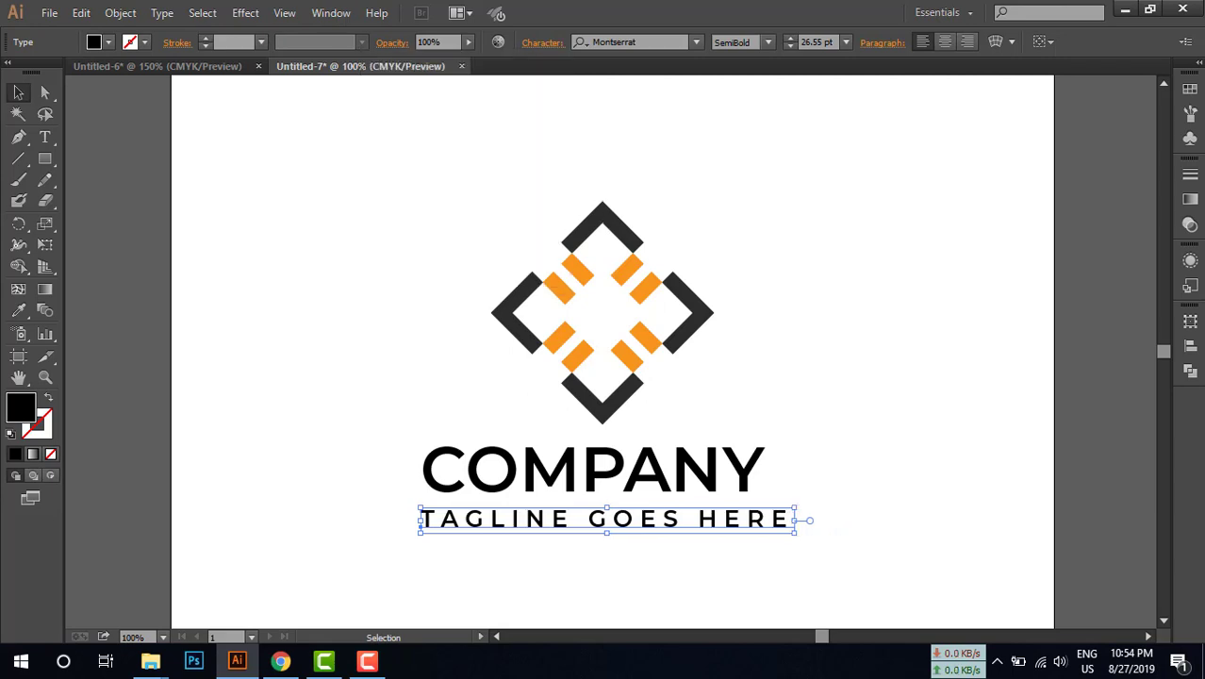
{"action": "left_click", "coordinate": [552, 47]}
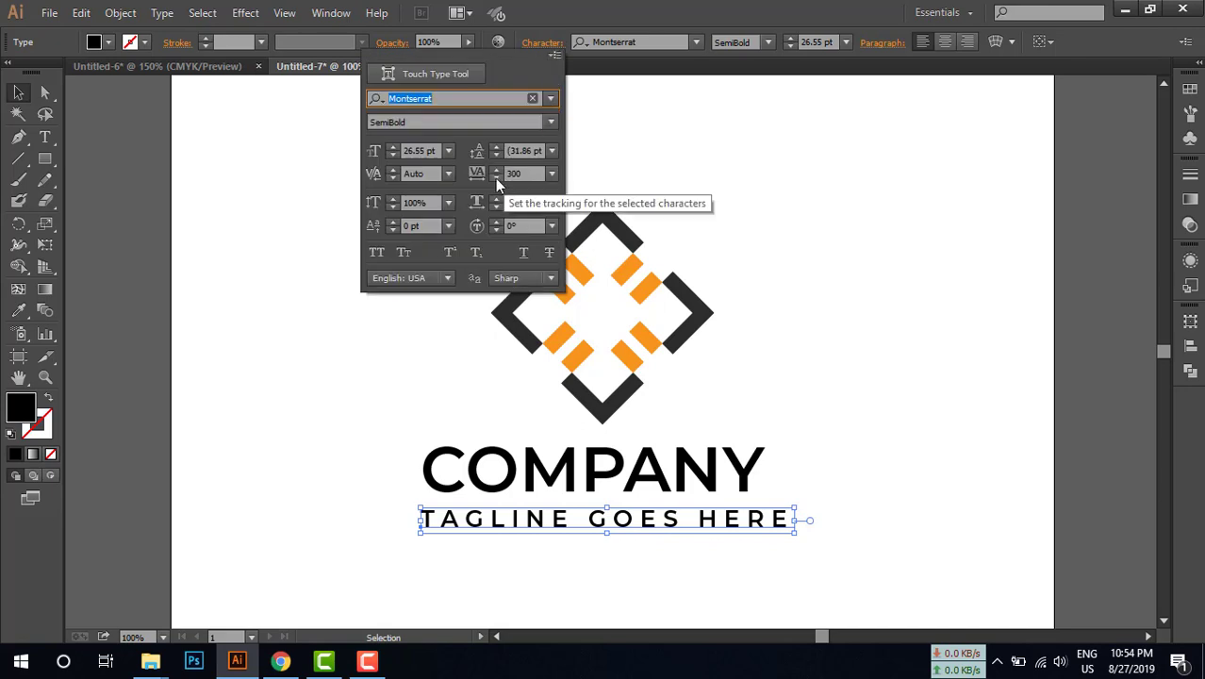
{"action": "left_click", "coordinate": [524, 175]}
{"action": "scroll", "coordinate": [523, 175], "scroll_direction": "down", "scroll_amount": 5}
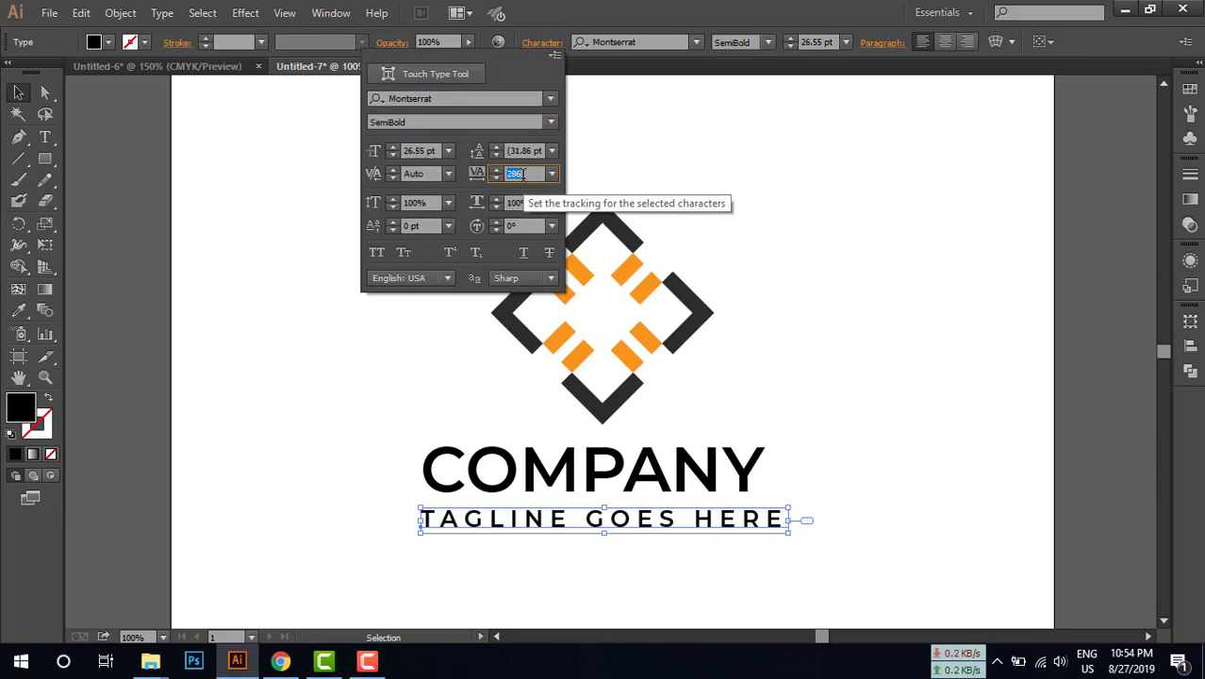
{"action": "scroll", "coordinate": [523, 175], "scroll_direction": "down", "scroll_amount": 7}
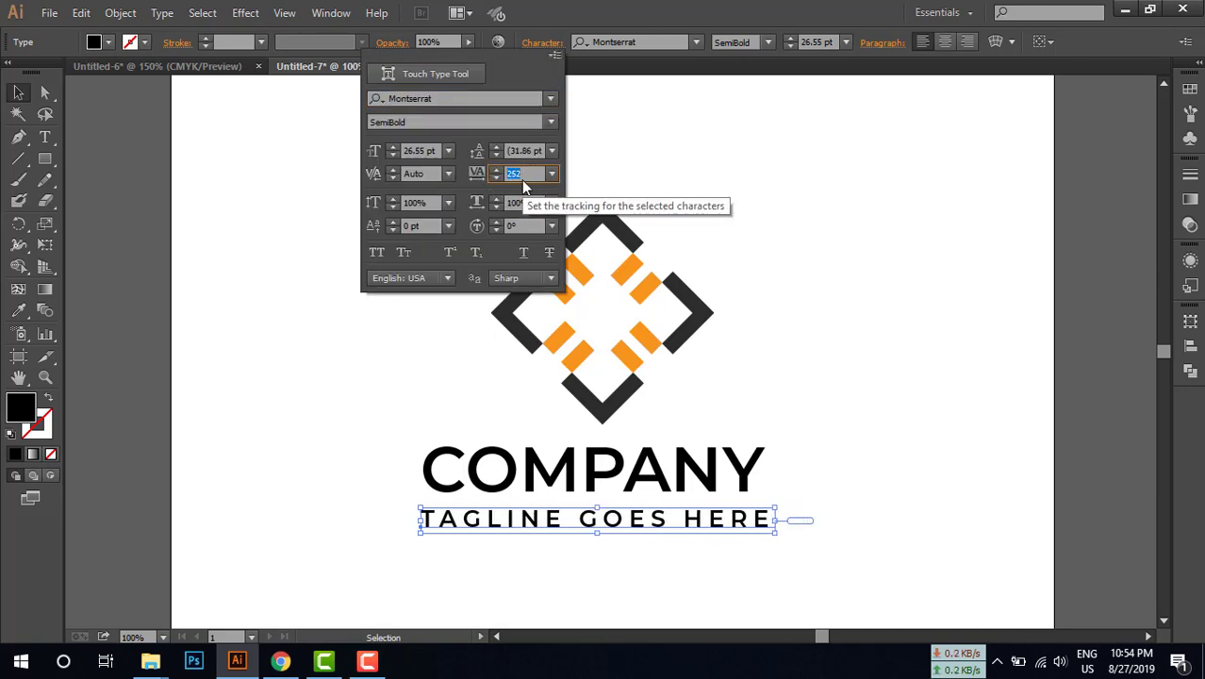
{"action": "scroll", "coordinate": [524, 175], "scroll_direction": "down", "scroll_amount": 4}
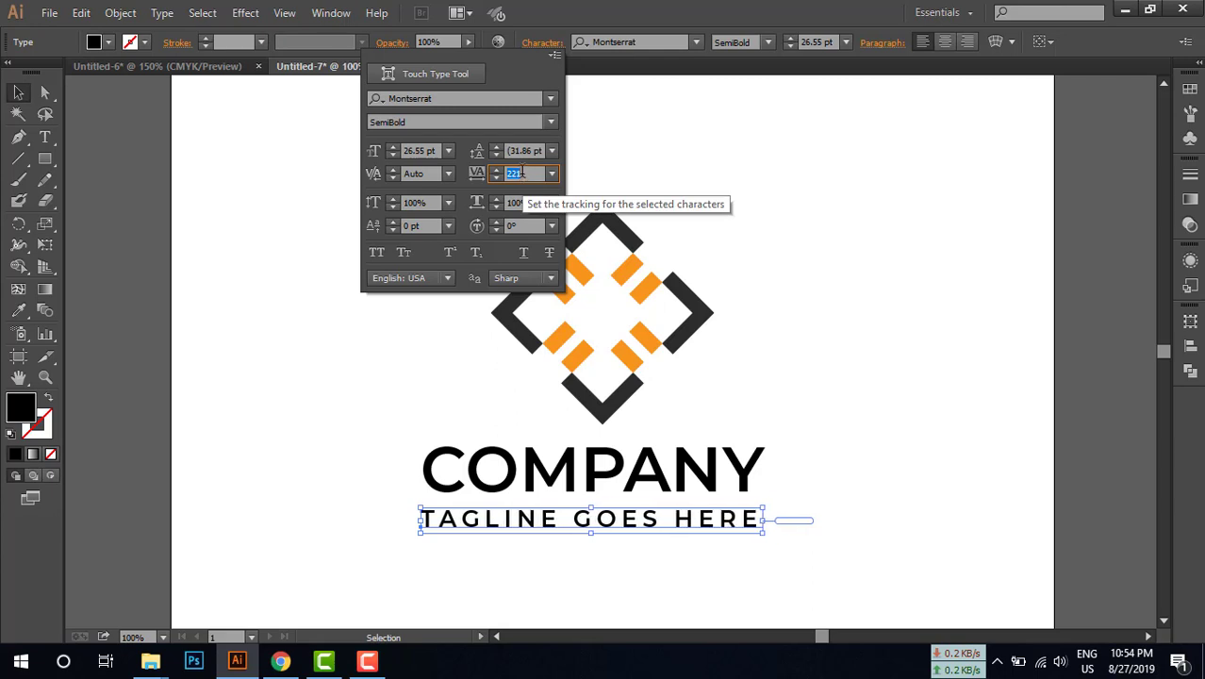
{"action": "scroll", "coordinate": [521, 173], "scroll_direction": "up", "scroll_amount": 1}
{"action": "scroll", "coordinate": [521, 174], "scroll_direction": "down", "scroll_amount": 1}
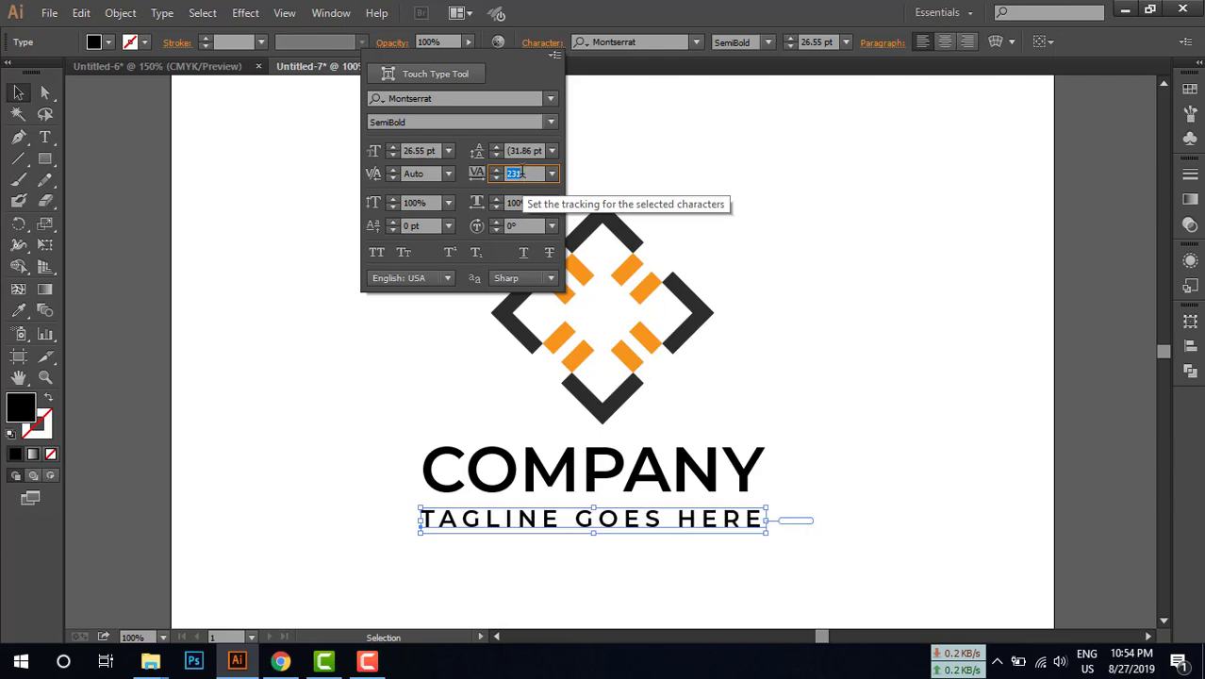
{"action": "left_click", "coordinate": [388, 443]}
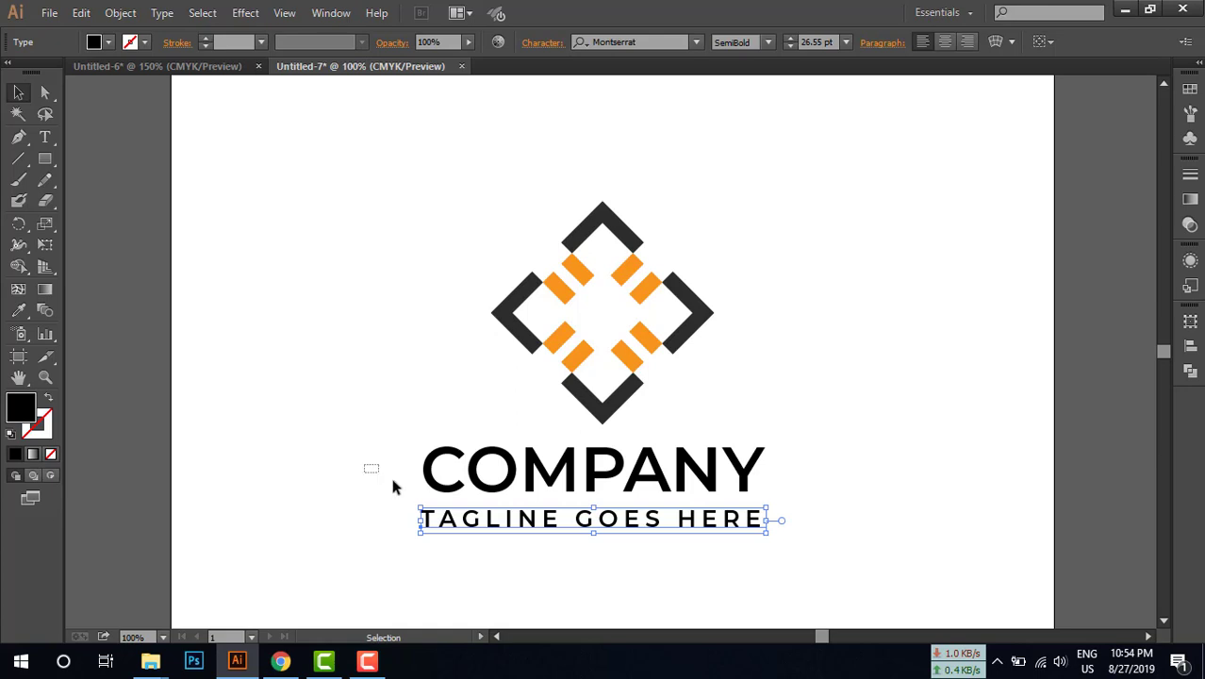
Align COMPANY and the tagline to their horizontal centres and shift the tagline slightly up towards the name
{"action": "left_click_drag", "start_coordinate": [394, 485], "coordinate": [510, 555]}
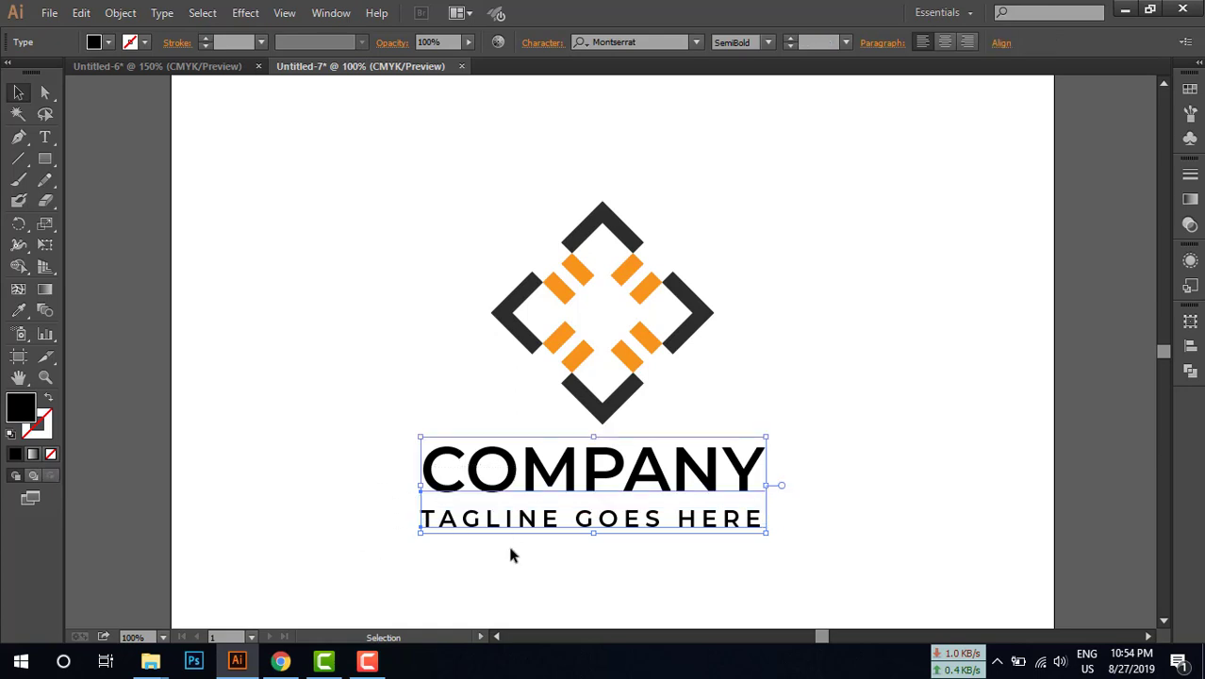
{"action": "left_click", "coordinate": [997, 44]}
{"action": "left_click", "coordinate": [856, 90]}
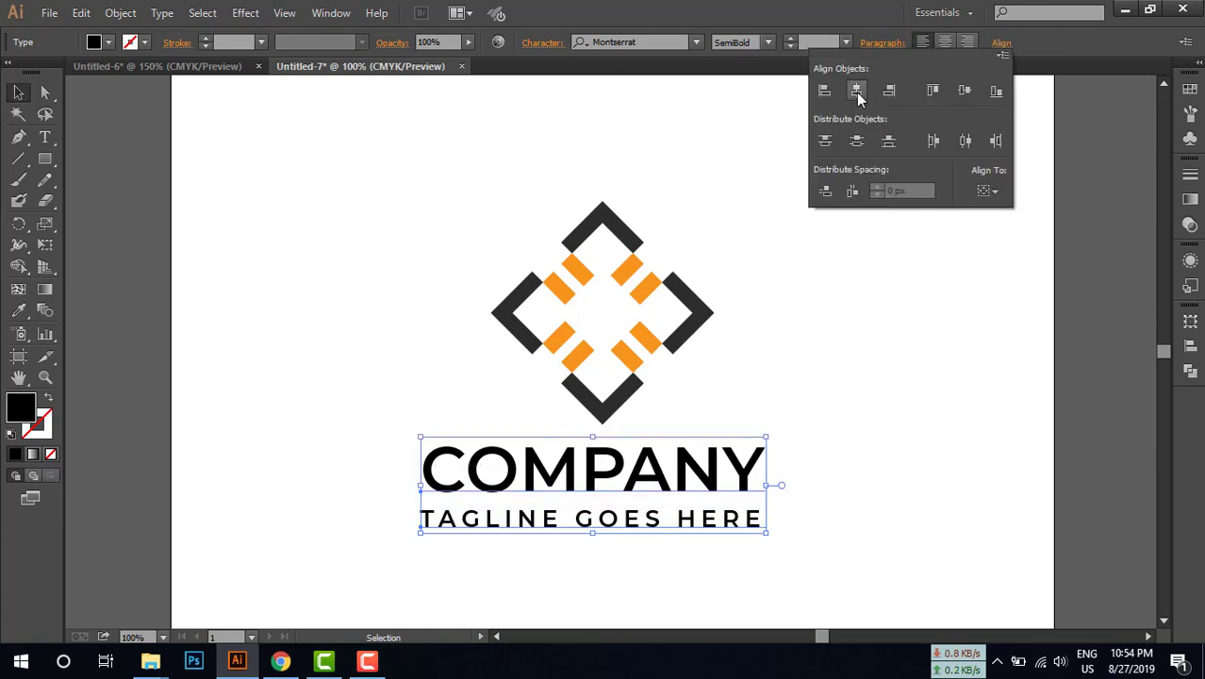
{"action": "left_click", "coordinate": [789, 565]}
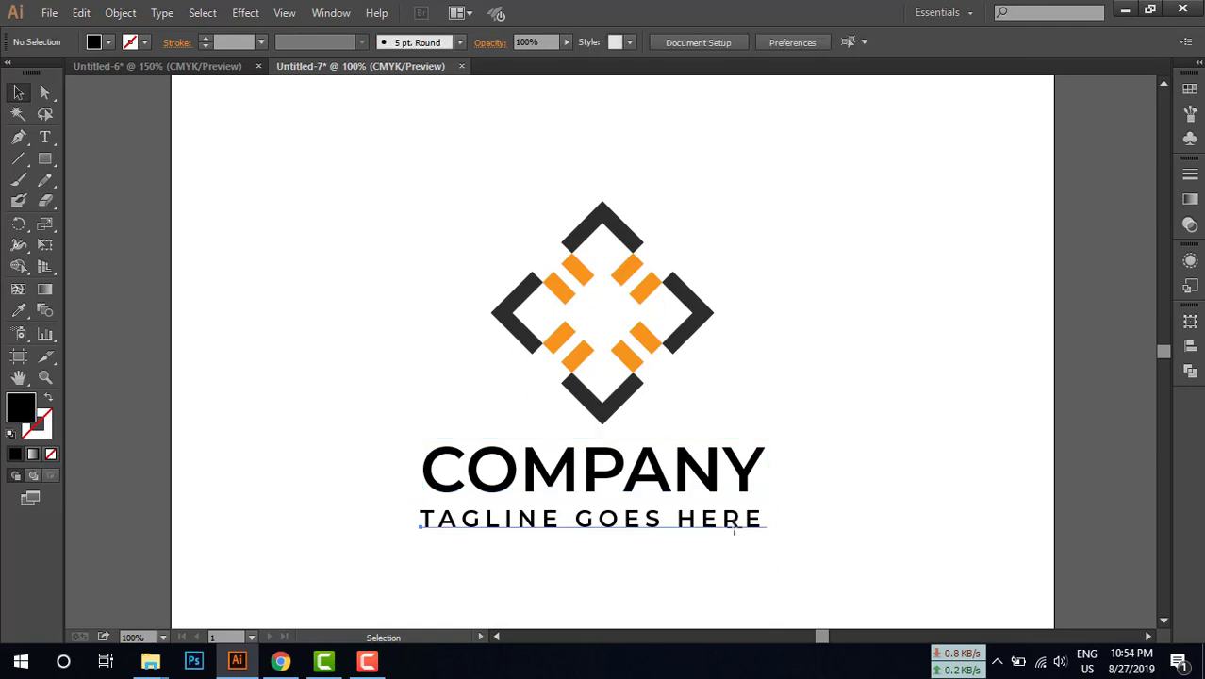
{"action": "left_click", "coordinate": [739, 531]}
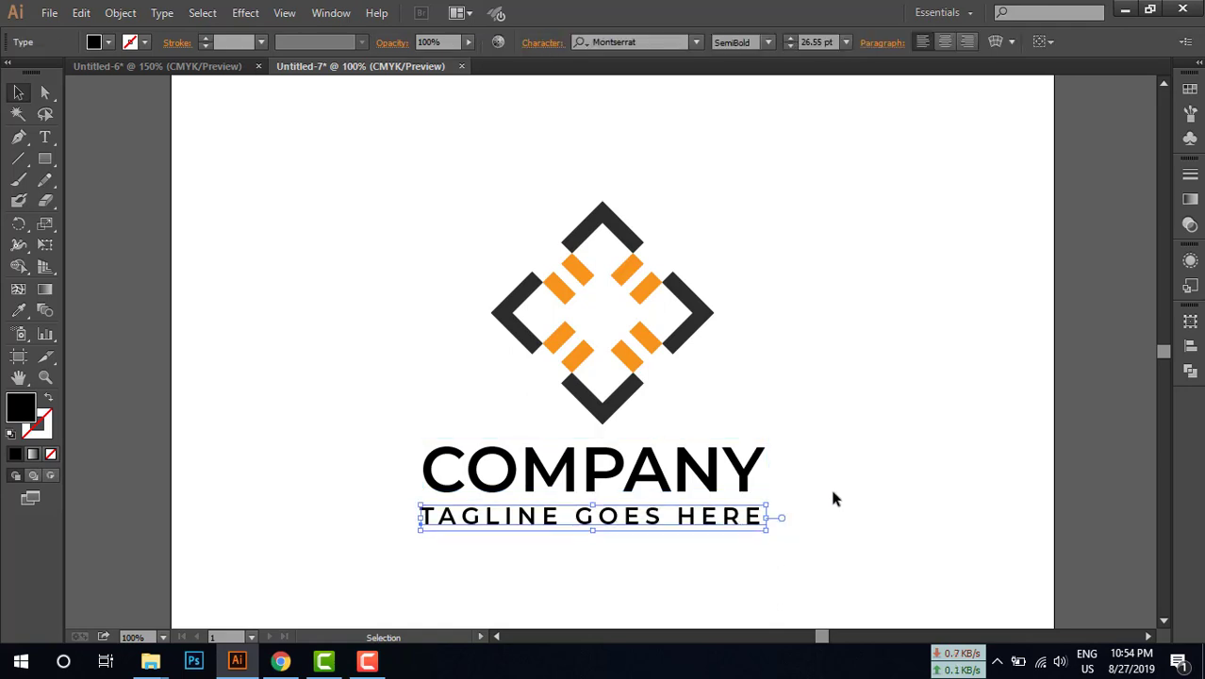
{"action": "left_click", "coordinate": [828, 486]}
Recolour the COMPANY text with the orange sampled from one of the logo's inner bars
{"action": "left_click", "coordinate": [754, 480]}
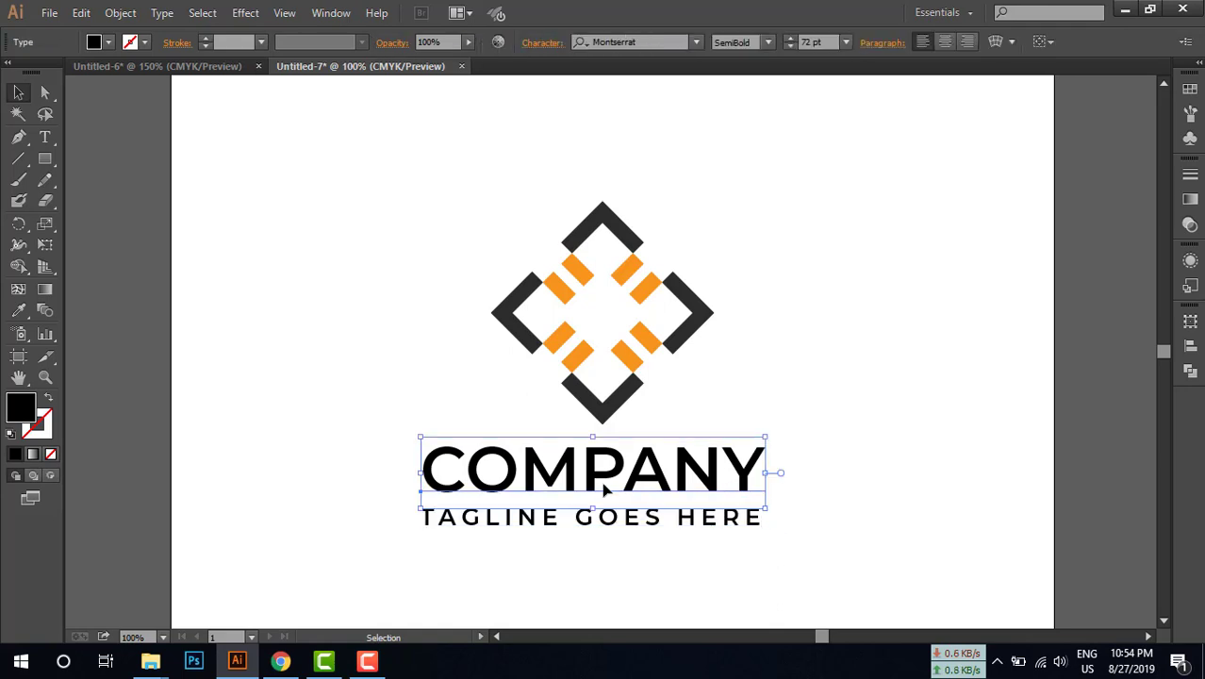
{"action": "key", "text": "i"}
{"action": "left_click", "coordinate": [559, 283]}
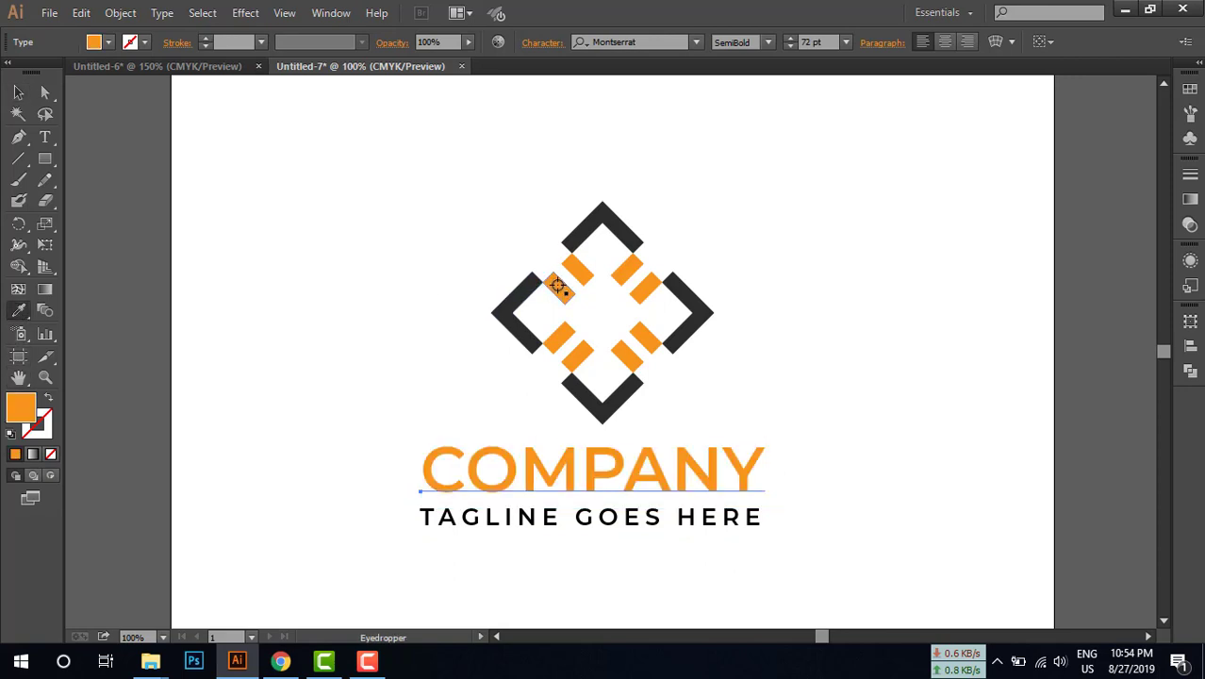
{"action": "left_click", "coordinate": [18, 92]}
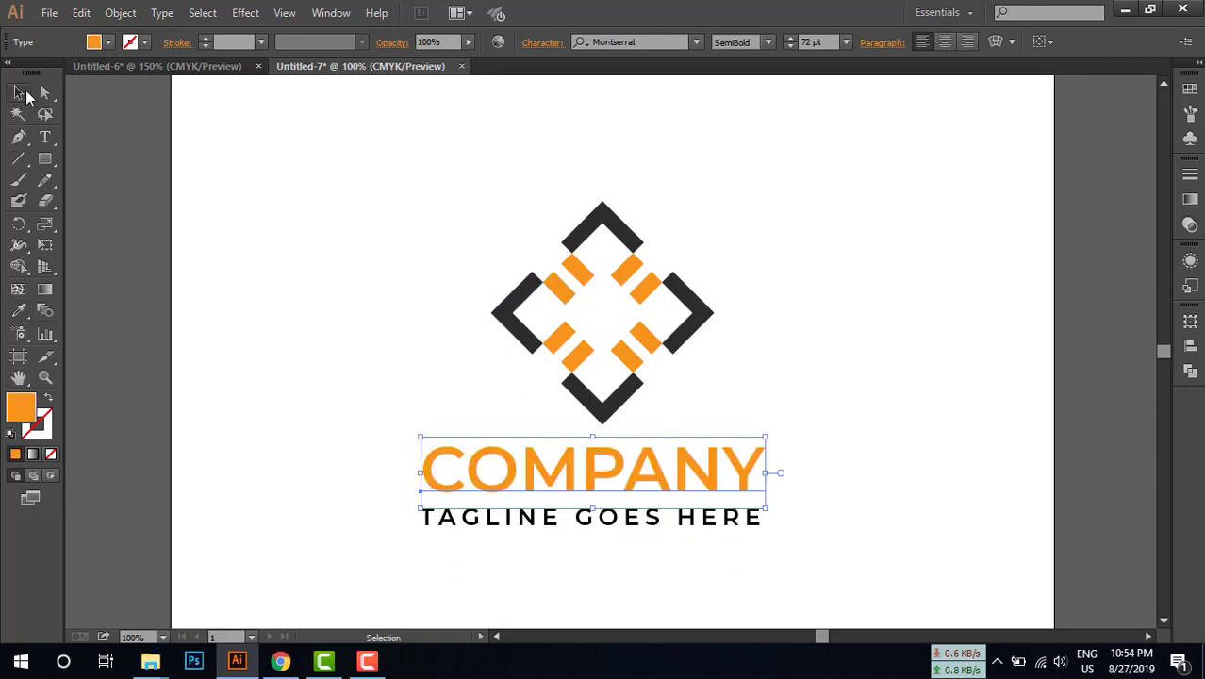
{"action": "left_click", "coordinate": [283, 242]}
Group COMPANY with the tagline and align the text group and the diamond emblem to their horizontal centres
{"action": "left_click_drag", "start_coordinate": [341, 394], "coordinate": [496, 533]}
{"action": "key", "text": "ctrl+g"}
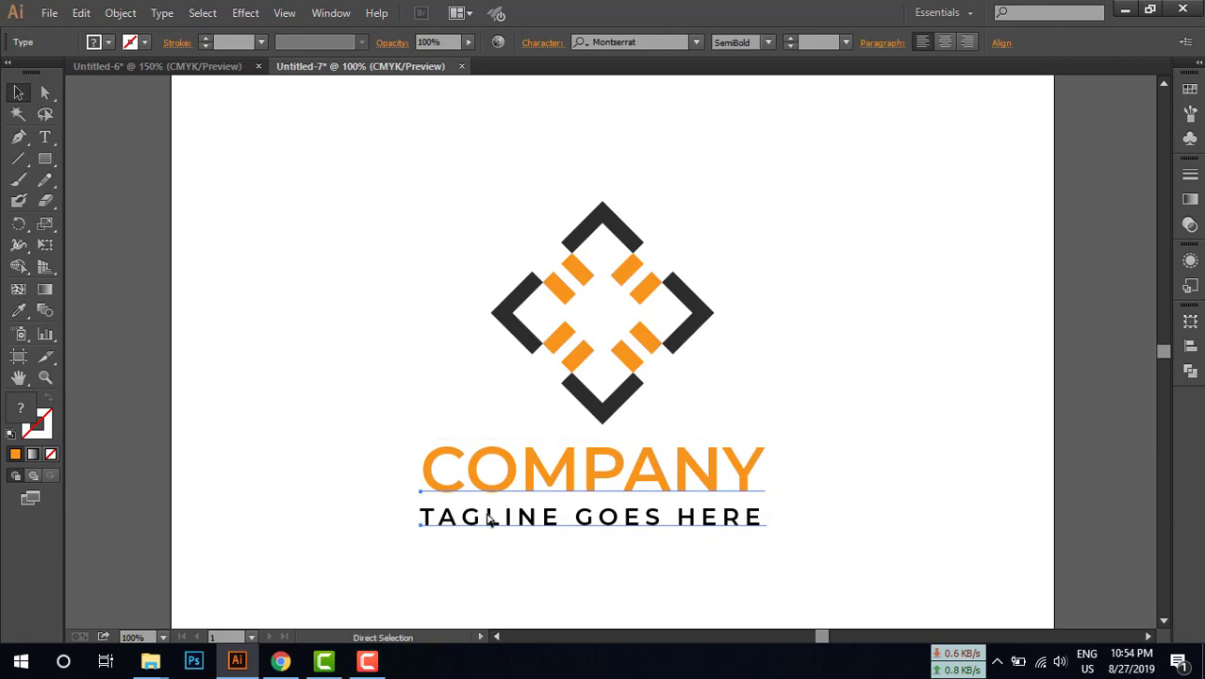
{"action": "left_click_drag", "start_coordinate": [365, 237], "coordinate": [663, 458]}
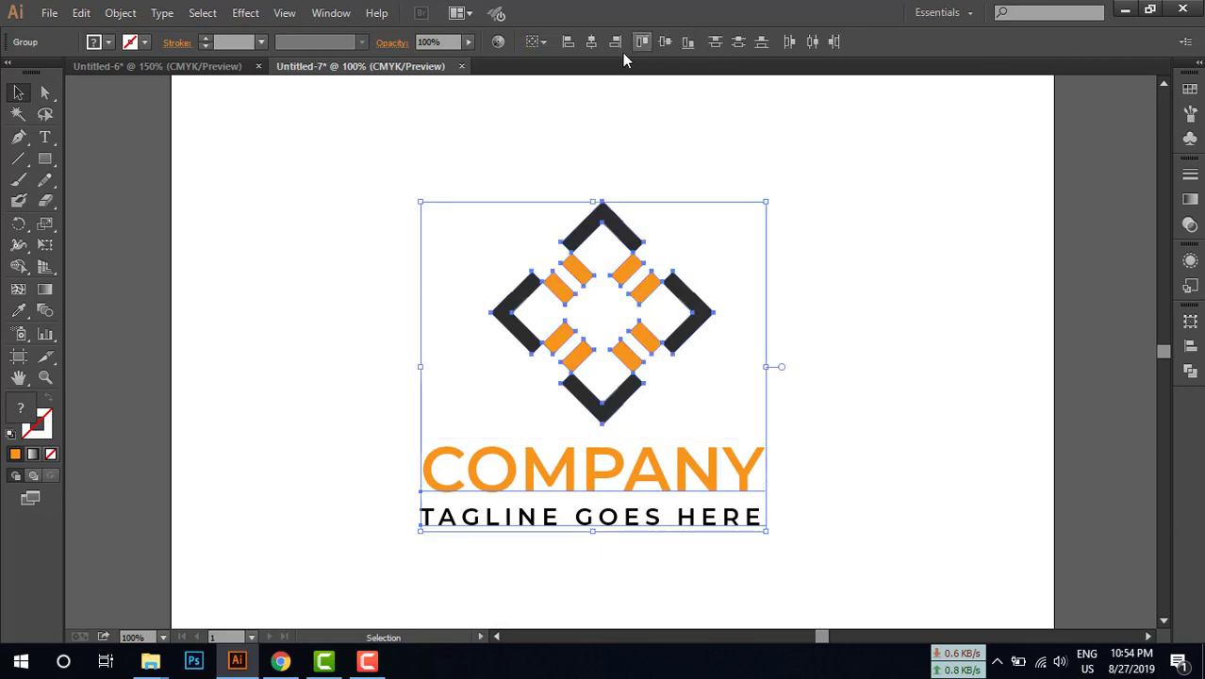
{"action": "left_click", "coordinate": [594, 42]}
{"action": "left_click", "coordinate": [896, 320]}
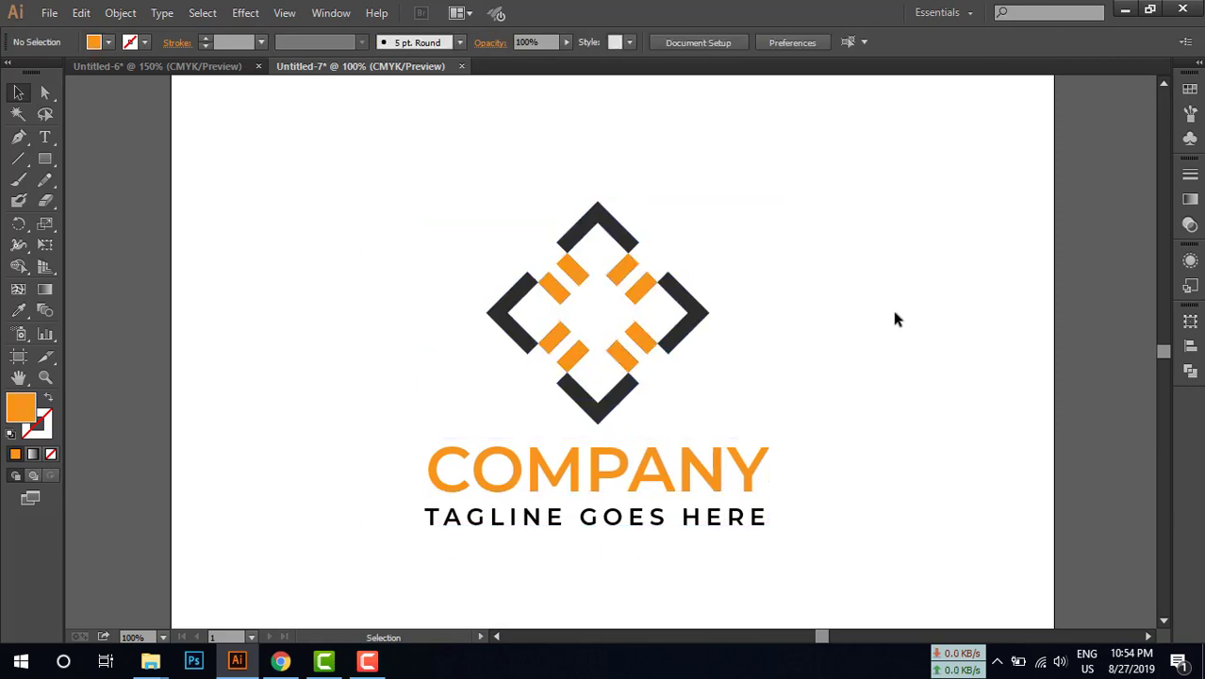
Examine the size and balance of the diamond emblem against the text within the whole artboard
{"action": "left_click", "coordinate": [702, 326]}
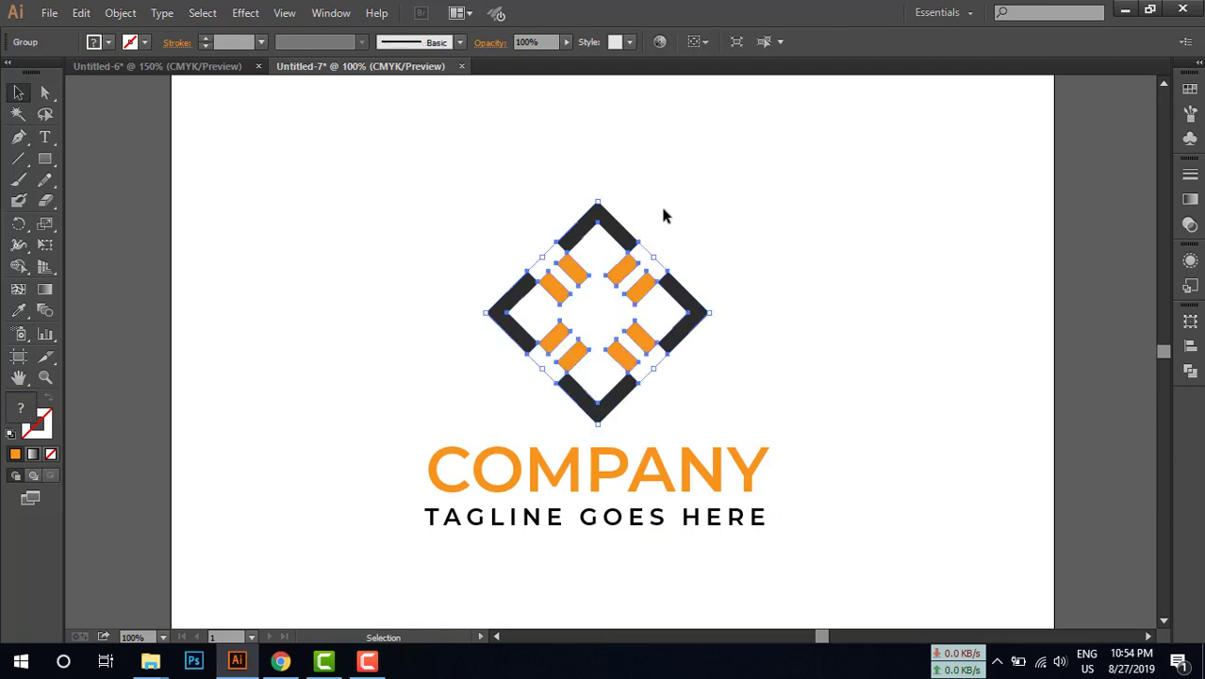
{"action": "left_click", "coordinate": [802, 267]}
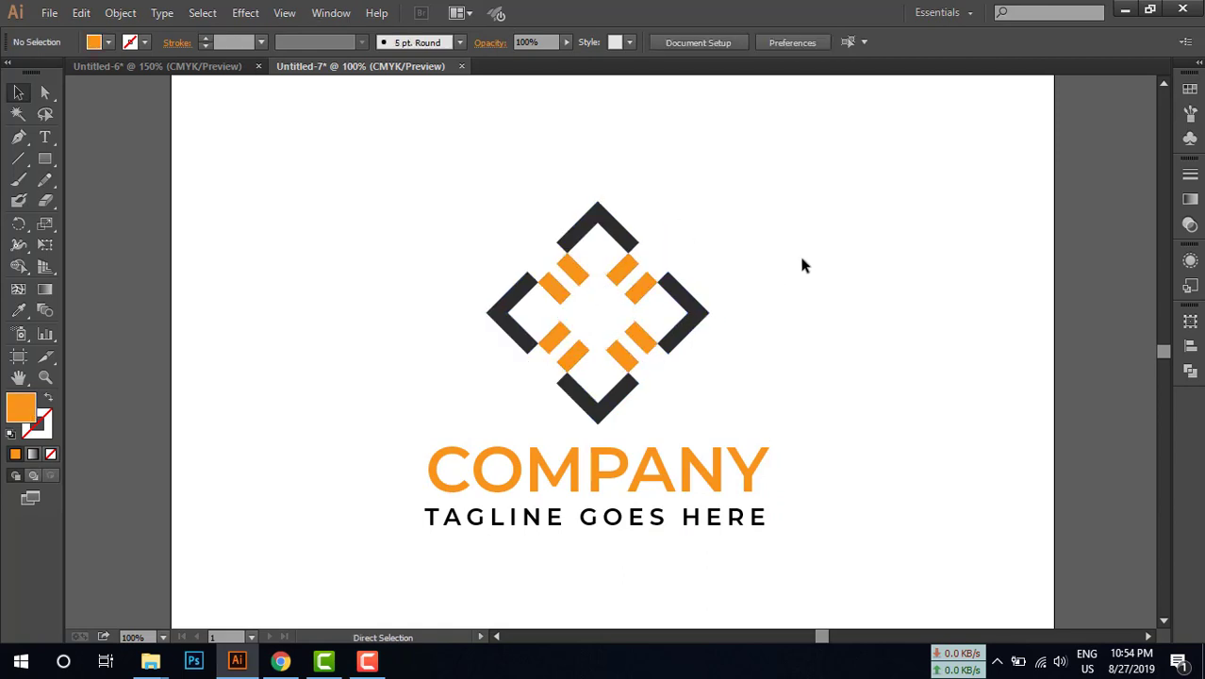
{"action": "key", "text": "ctrl+minus"}
{"action": "key", "text": "ctrl+minus"}
{"action": "key", "text": "ctrl+minus"}
{"action": "key", "text": "ctrl+plus"}
{"action": "key", "text": "ctrl+plus"}
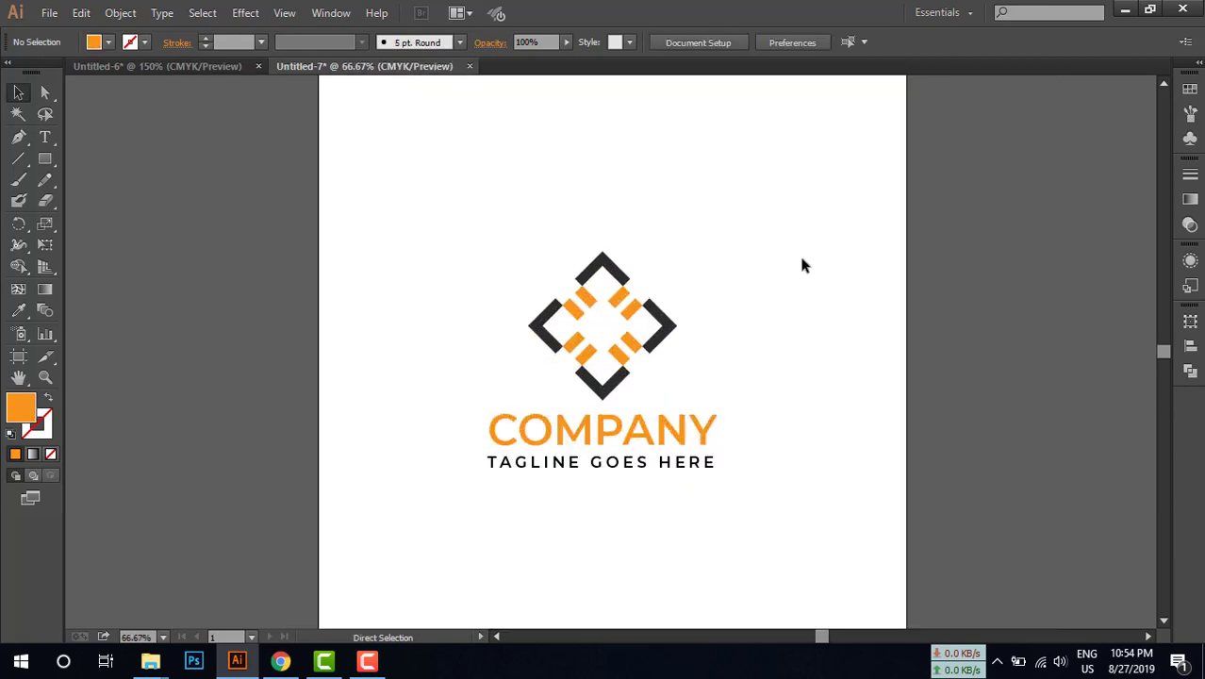
{"action": "key", "text": "ctrl+plus"}
Scale the diamond emblem down slightly in proportion, keeping it above the COMPANY text
{"action": "left_click", "coordinate": [700, 308]}
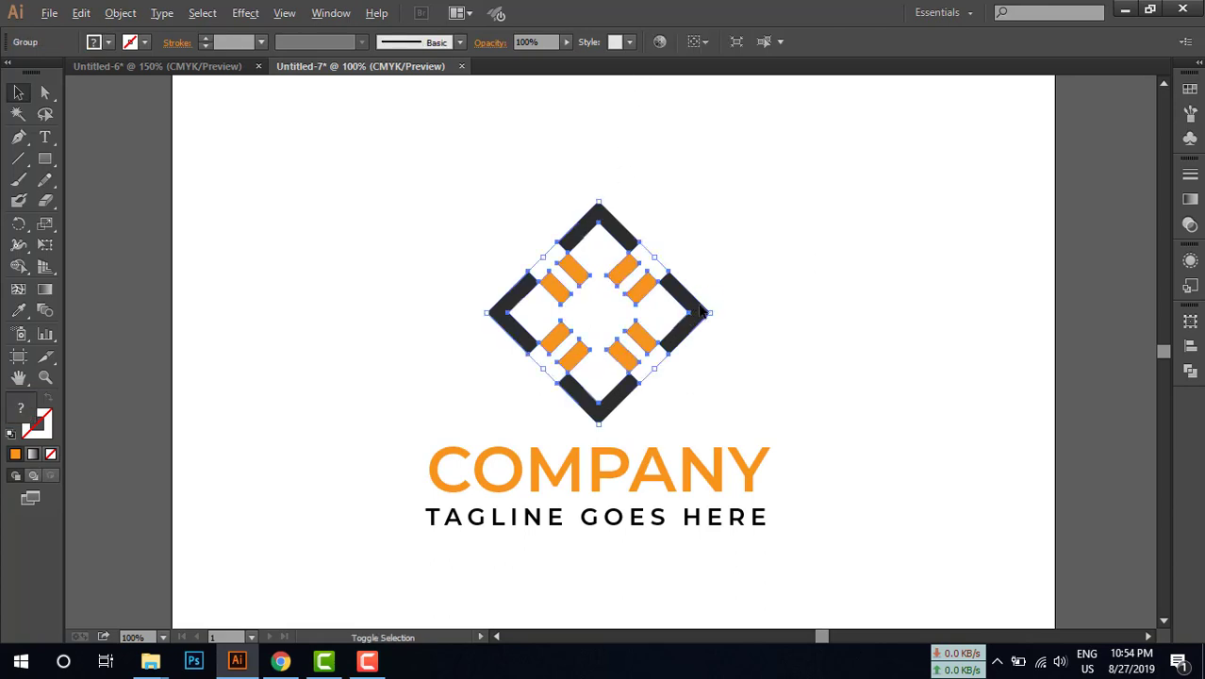
{"action": "left_click_drag", "start_coordinate": [703, 311], "coordinate": [669, 345]}
{"action": "left_click", "coordinate": [370, 358]}
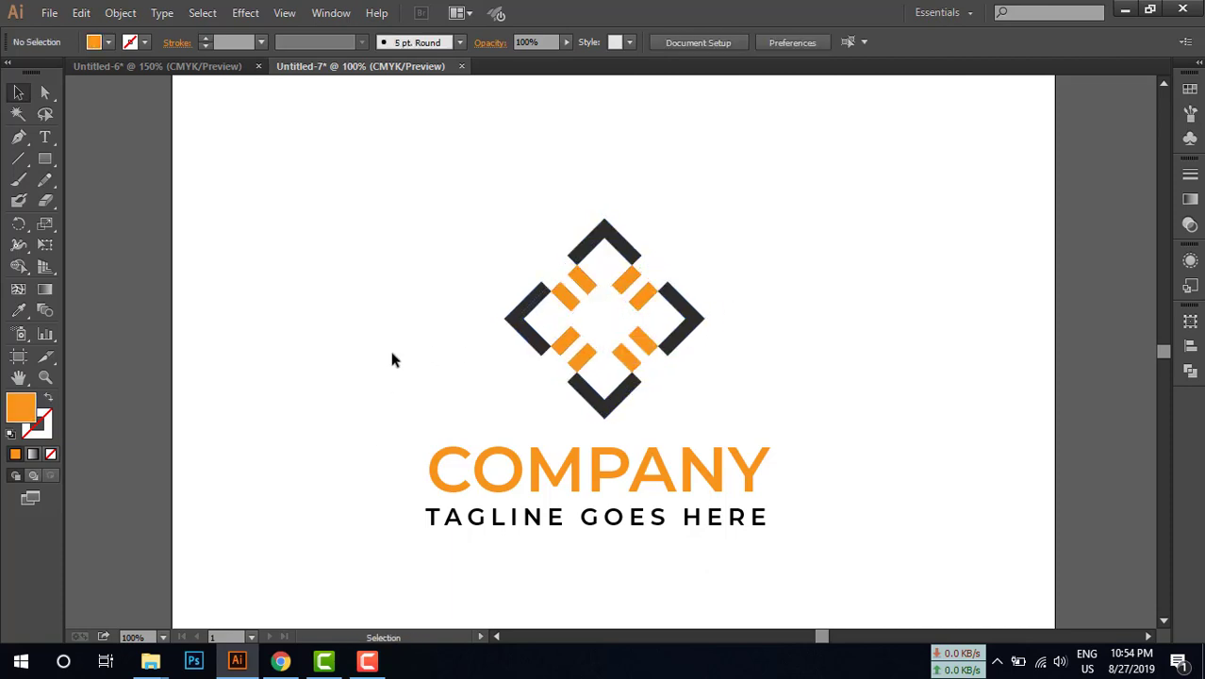
Align the reduced diamond emblem and the text group to their horizontal centres again
{"action": "left_click_drag", "start_coordinate": [394, 358], "coordinate": [665, 472]}
{"action": "left_click", "coordinate": [590, 42]}
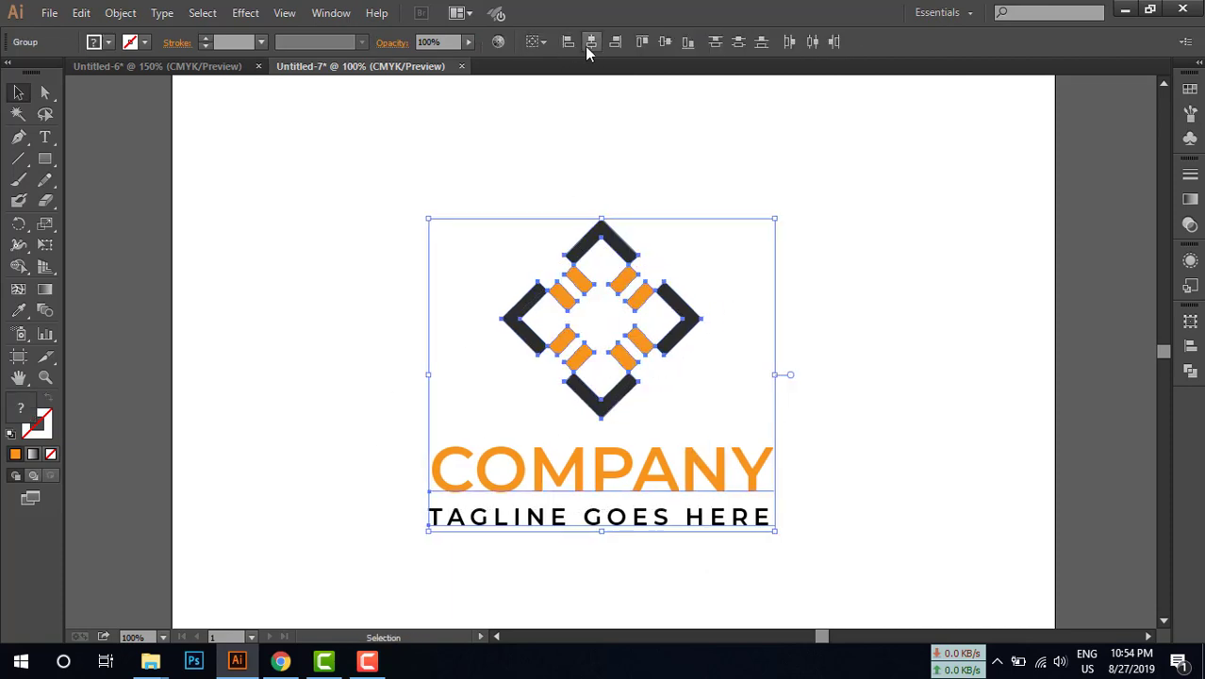
{"action": "left_click", "coordinate": [943, 307]}
{"action": "key", "text": "ctrl+equal"}
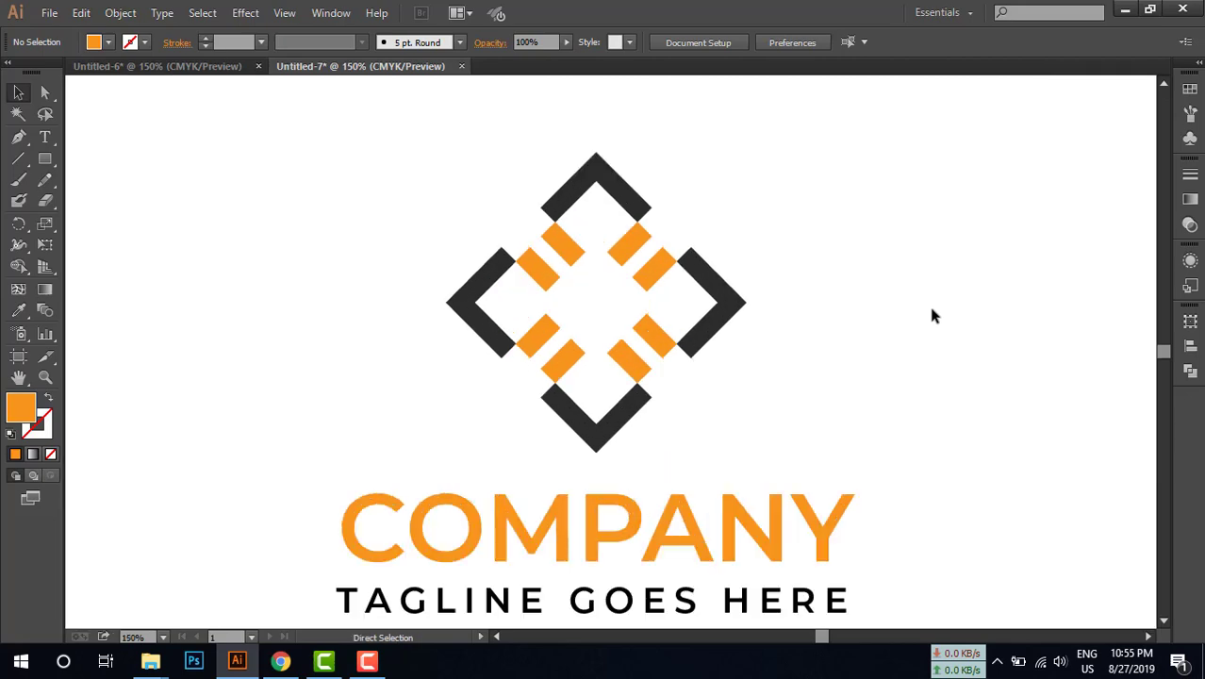